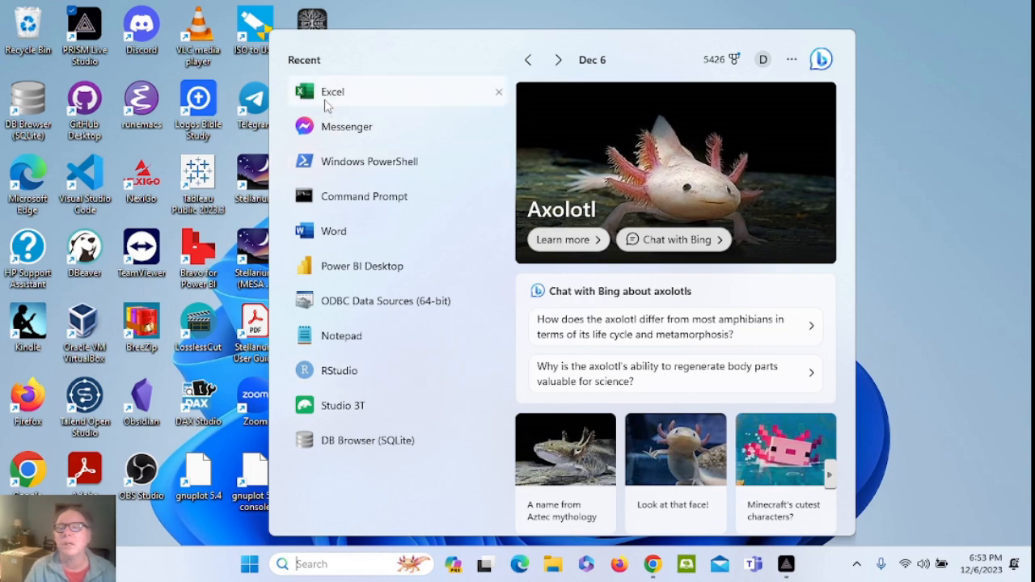
# Launch Excel with a blank workbook, dismiss the AutoSave prompt and begin saving it
pyautogui.click(329, 96)
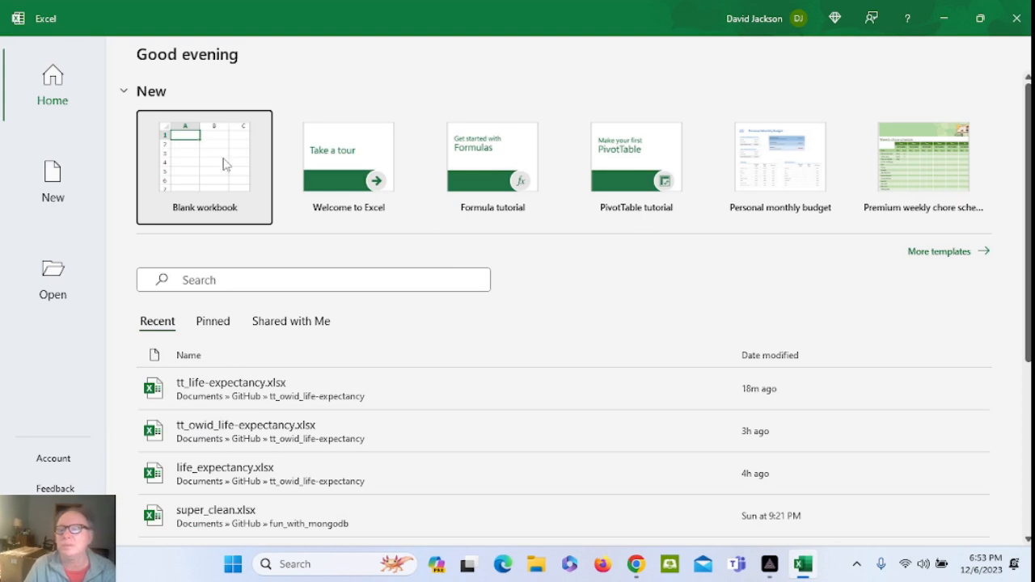
pyautogui.click(226, 164)
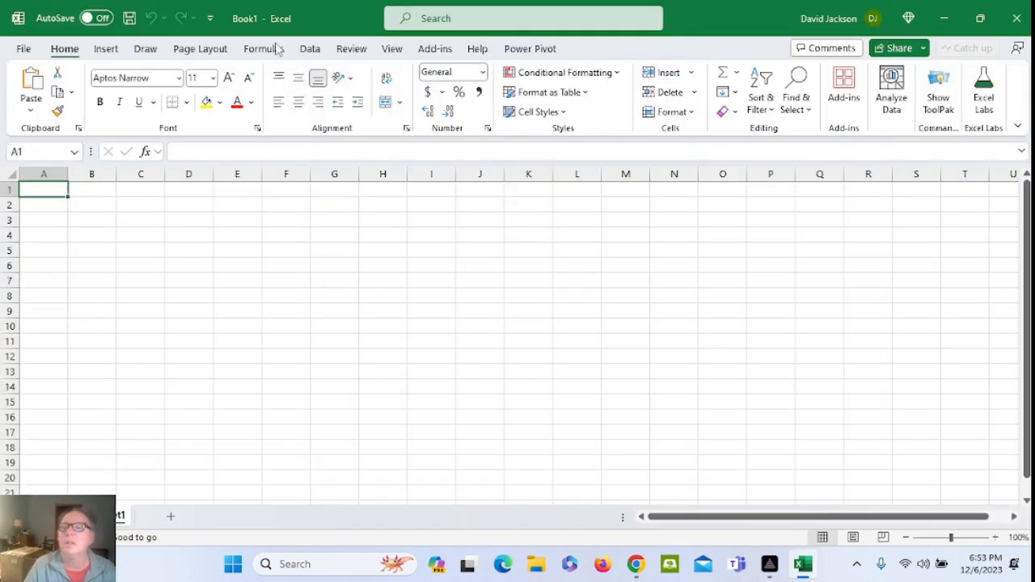
pyautogui.click(116, 17)
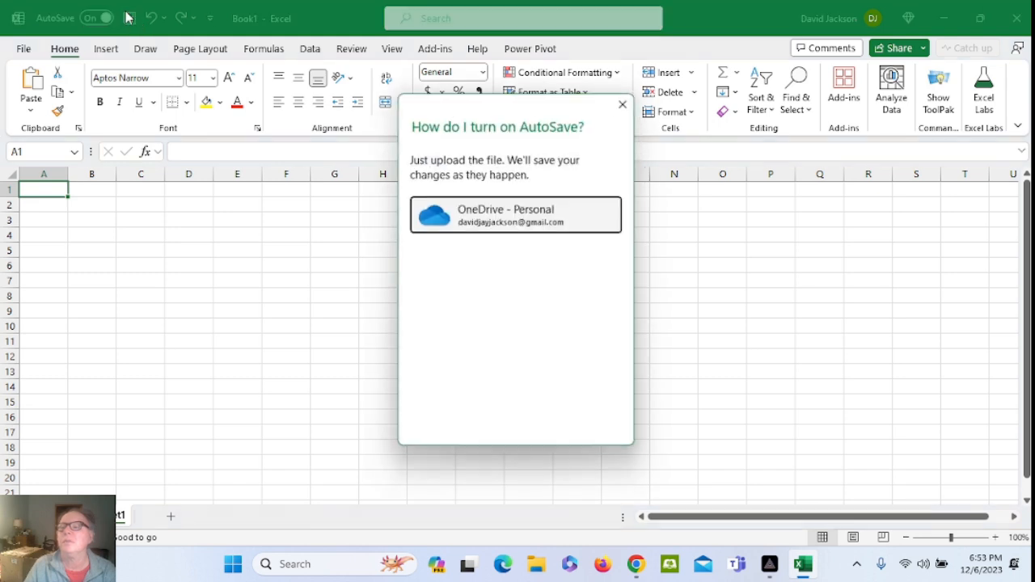
pyautogui.click(627, 101)
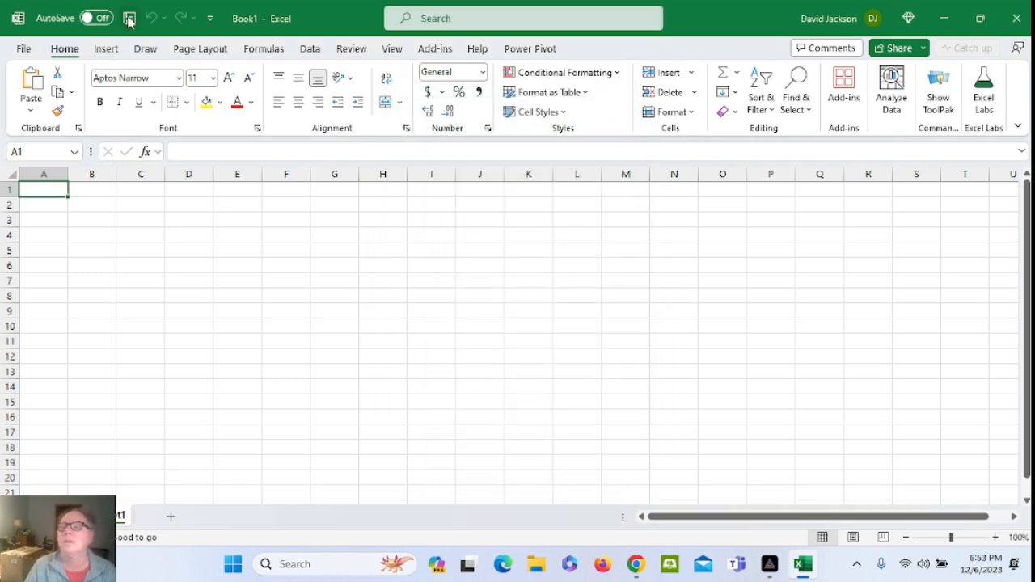
pyautogui.click(129, 19)
pyautogui.click(415, 310)
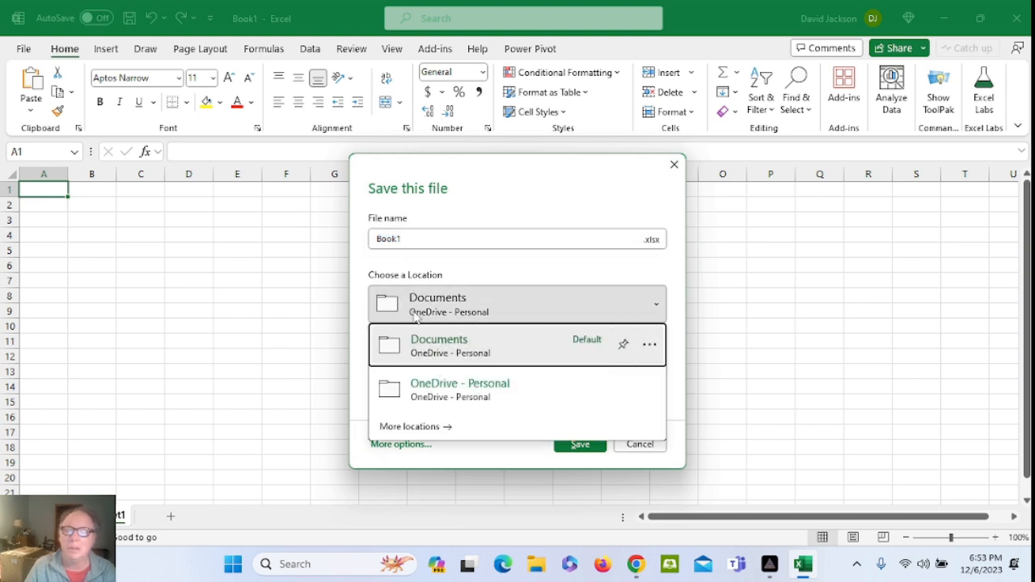
# Browse this PC for a save location and open the GitHub folder
pyautogui.click(414, 427)
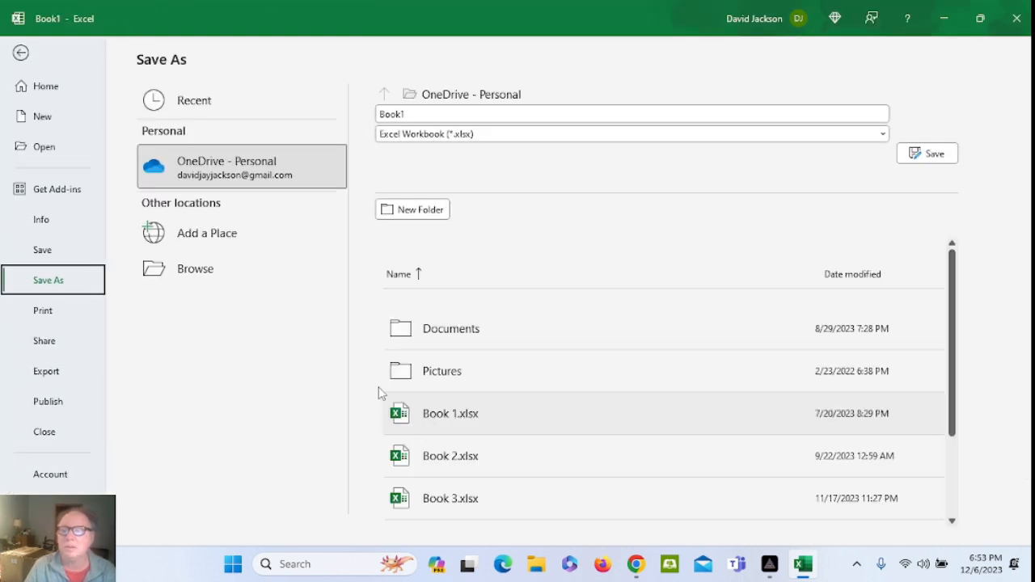
pyautogui.click(212, 273)
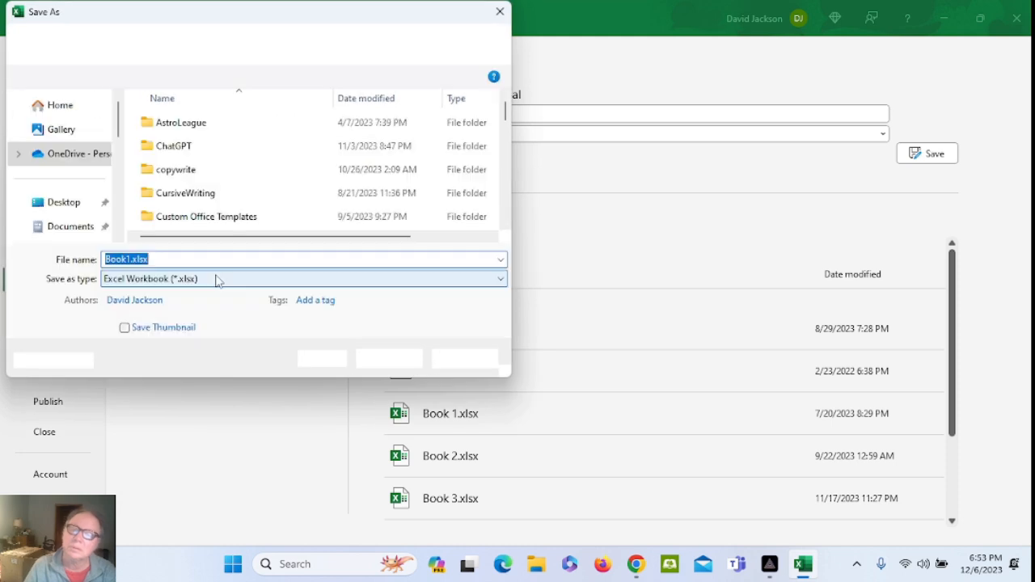
pyautogui.scroll(-3, 268, 184)
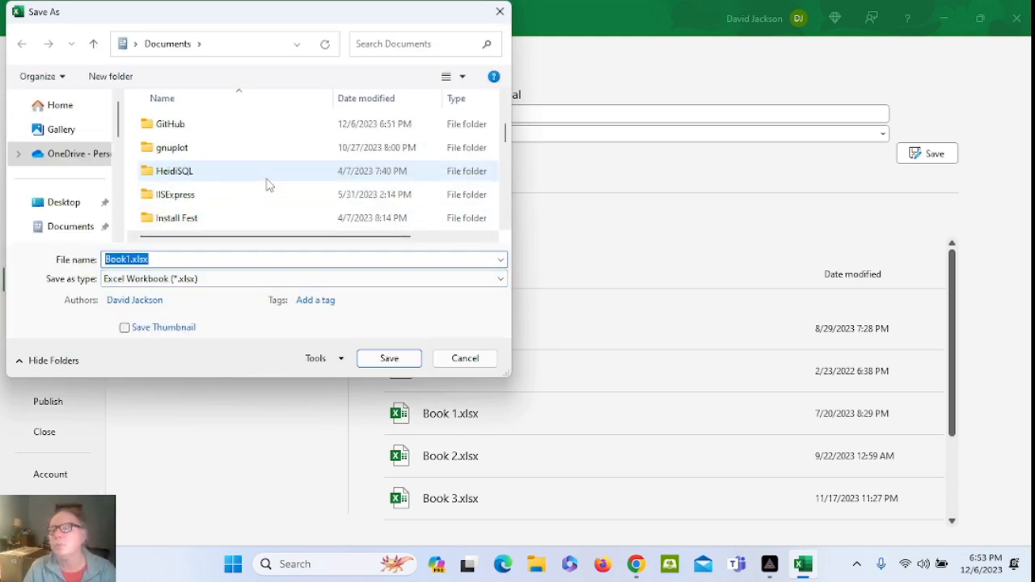
pyautogui.scroll(-1, 269, 185)
pyautogui.scroll(3, 266, 181)
pyautogui.scroll(-1, 263, 182)
pyautogui.scroll(-1, 261, 185)
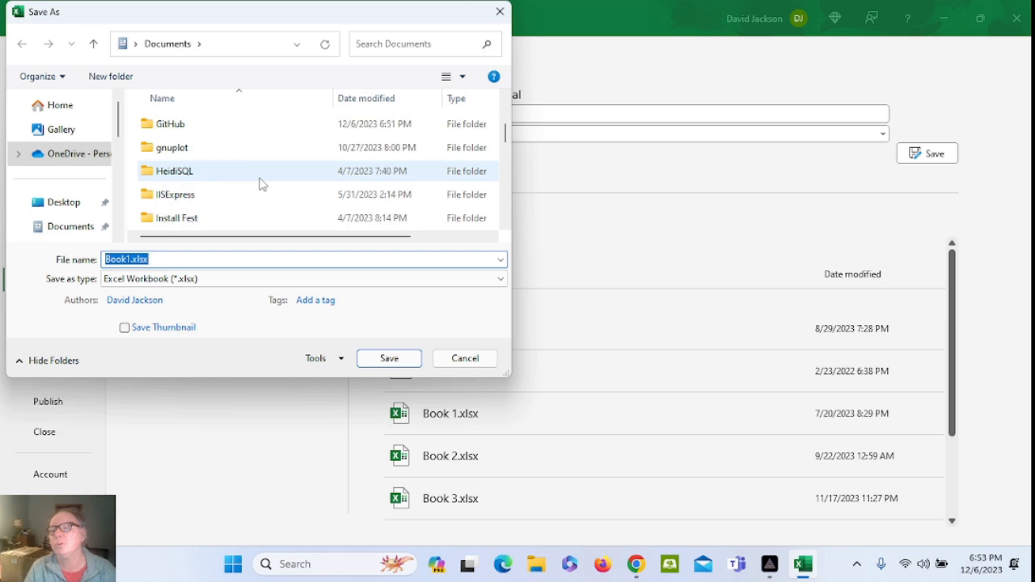
pyautogui.doubleClick(170, 124)
# Save the workbook in the tt_life-expectancy folder as tt_life-expectancy.xlsx, replacing the existing file
pyautogui.scroll(-2, 218, 144)
pyautogui.scroll(-1, 219, 144)
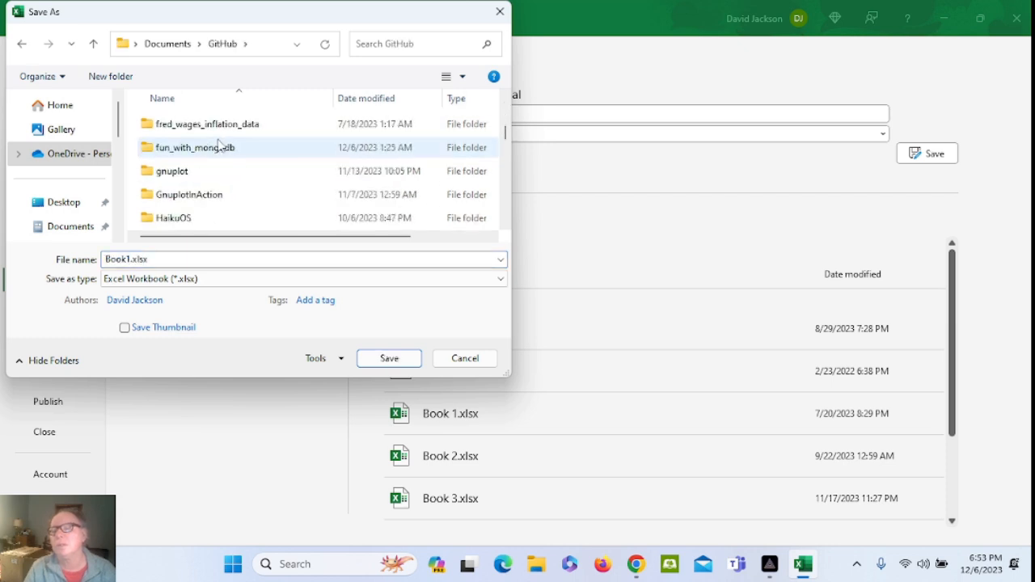
pyautogui.scroll(-10, 219, 144)
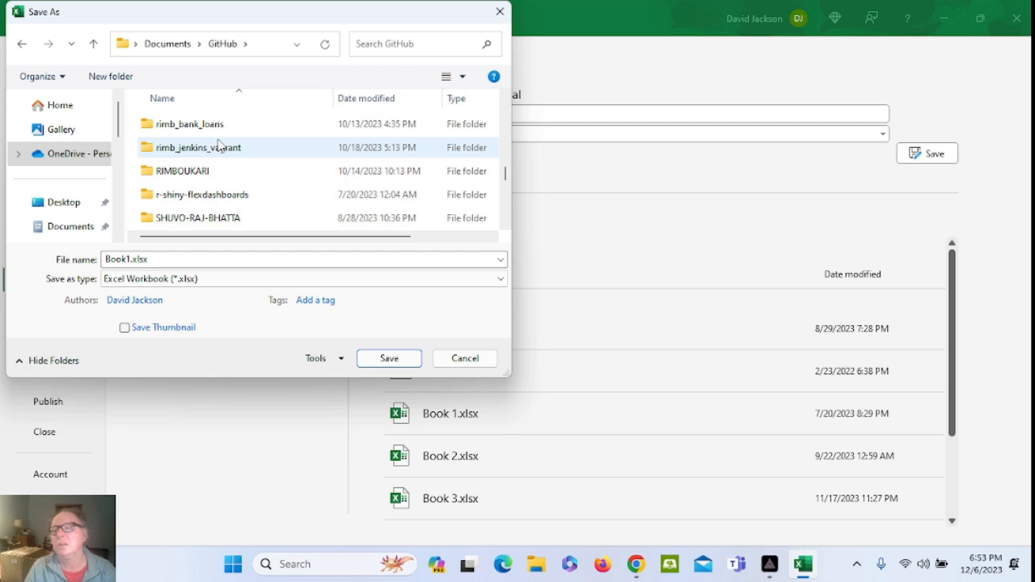
pyautogui.scroll(-1, 218, 144)
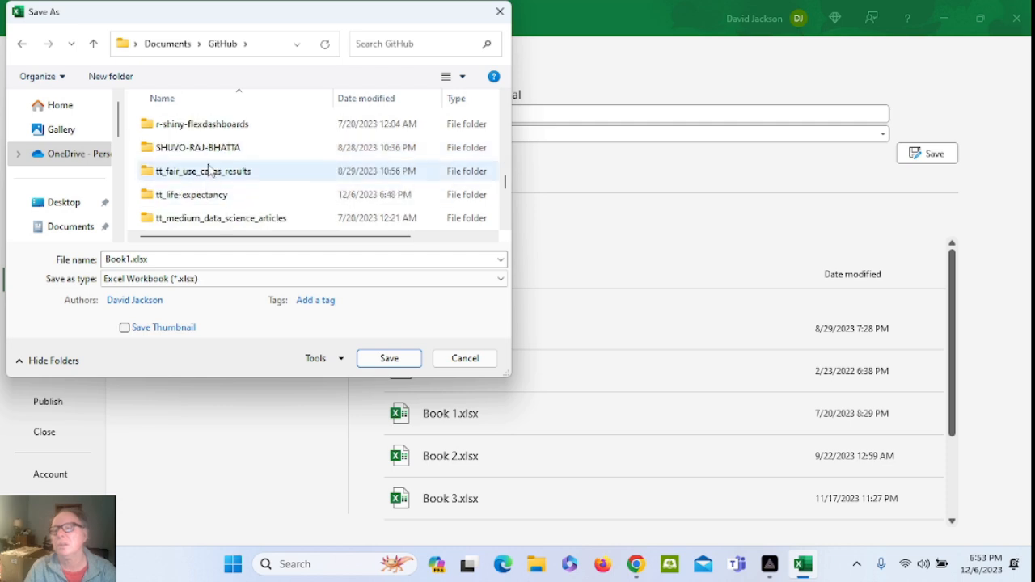
pyautogui.doubleClick(206, 196)
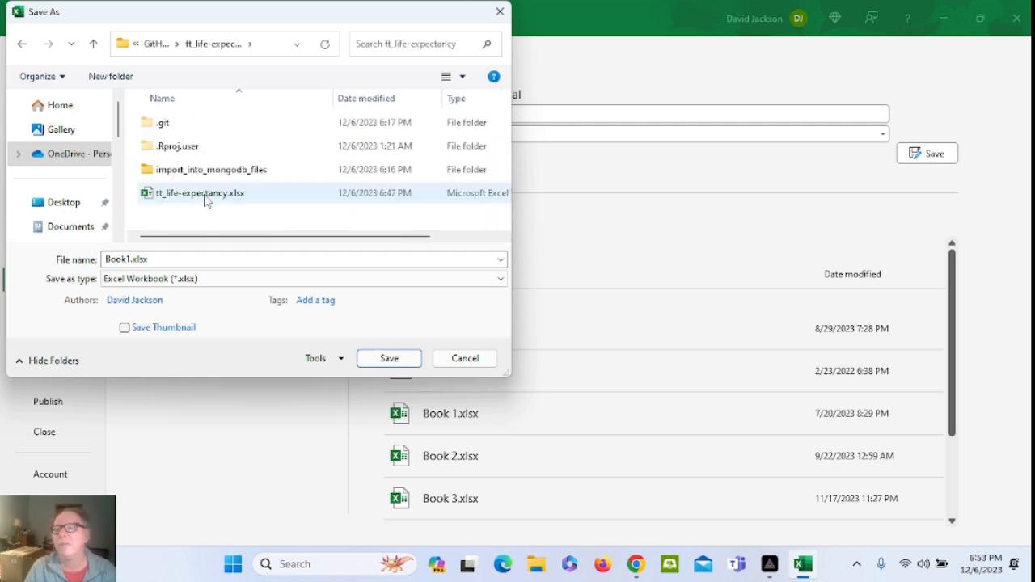
pyautogui.click(201, 196)
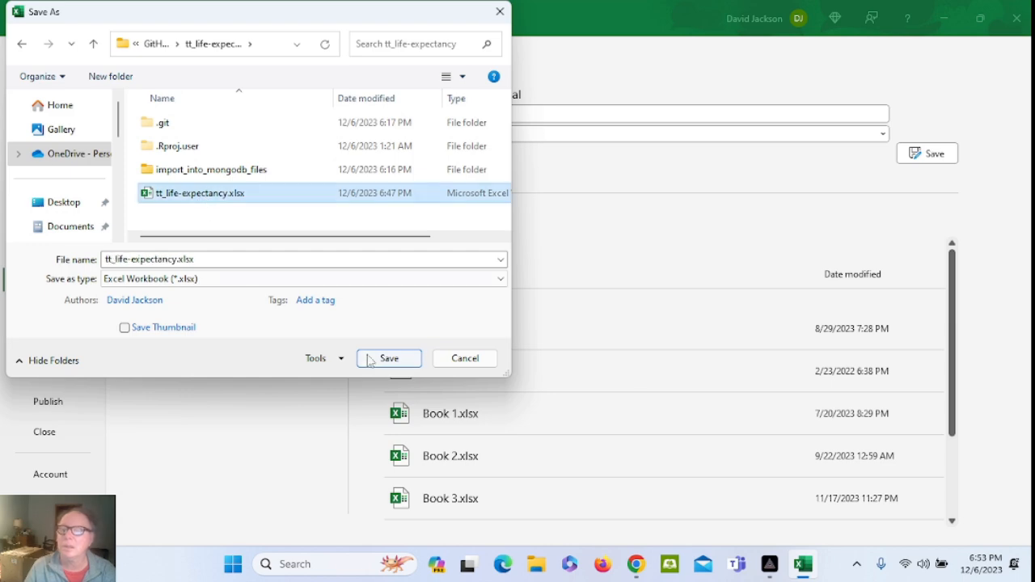
pyautogui.click(394, 361)
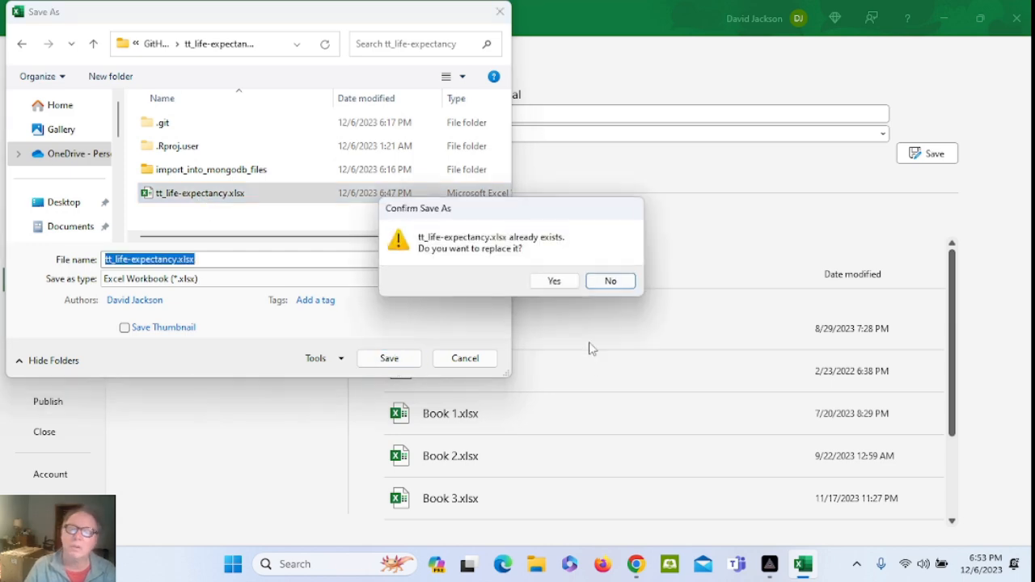
pyautogui.click(555, 281)
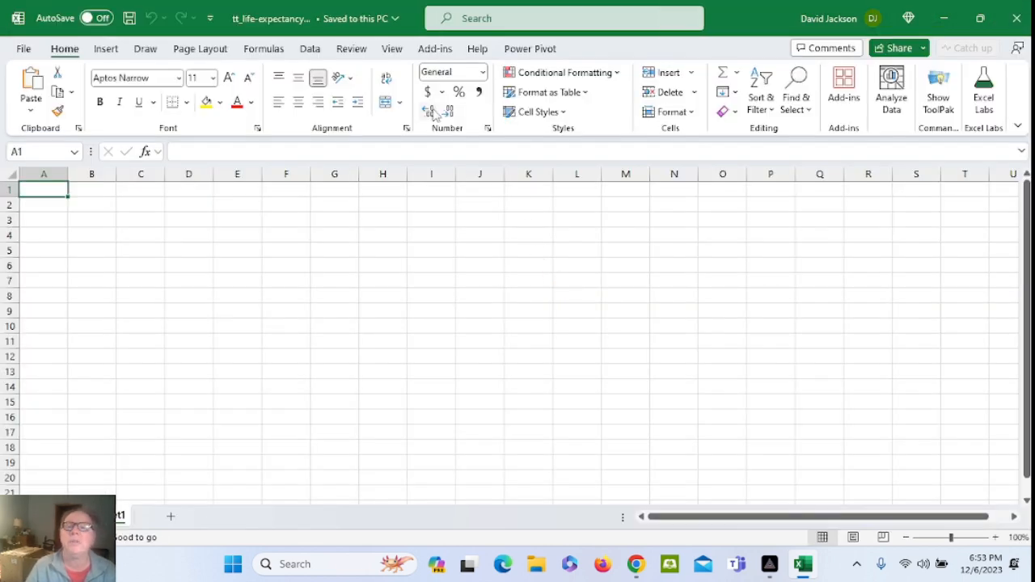
# Start a From Web data import and bring up the dataset readme in the browser
pyautogui.click(310, 48)
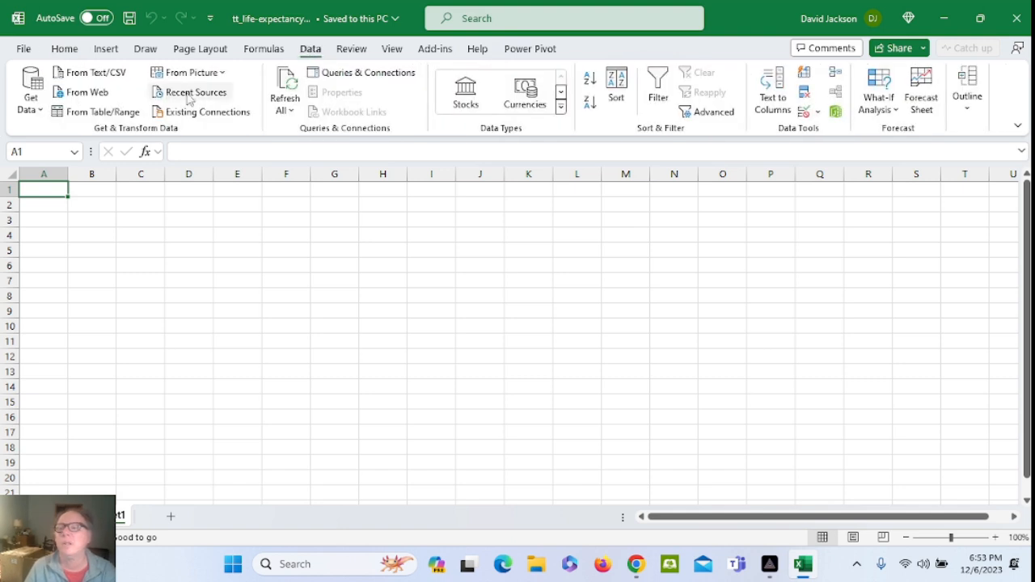
pyautogui.click(97, 91)
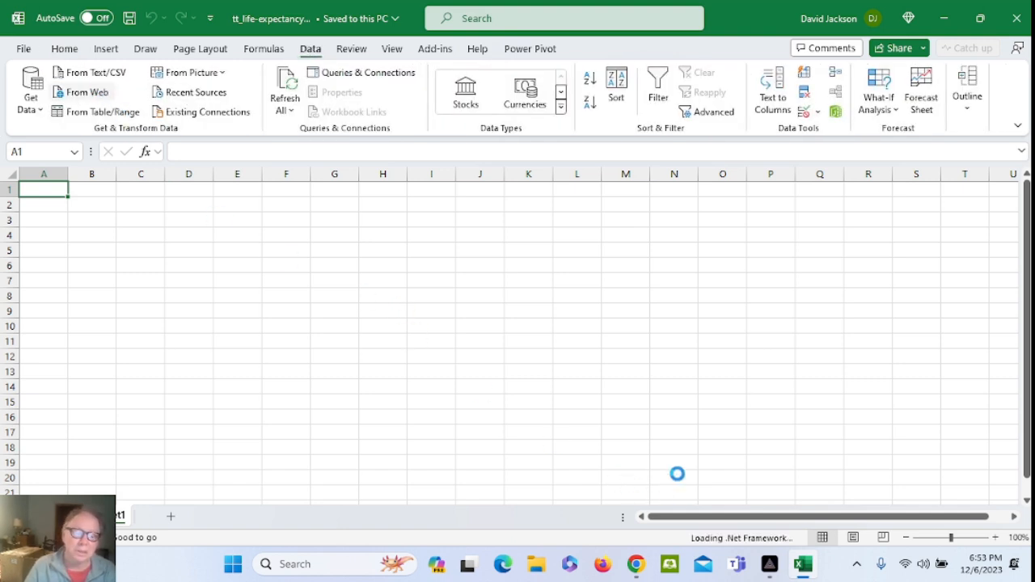
pyautogui.click(638, 563)
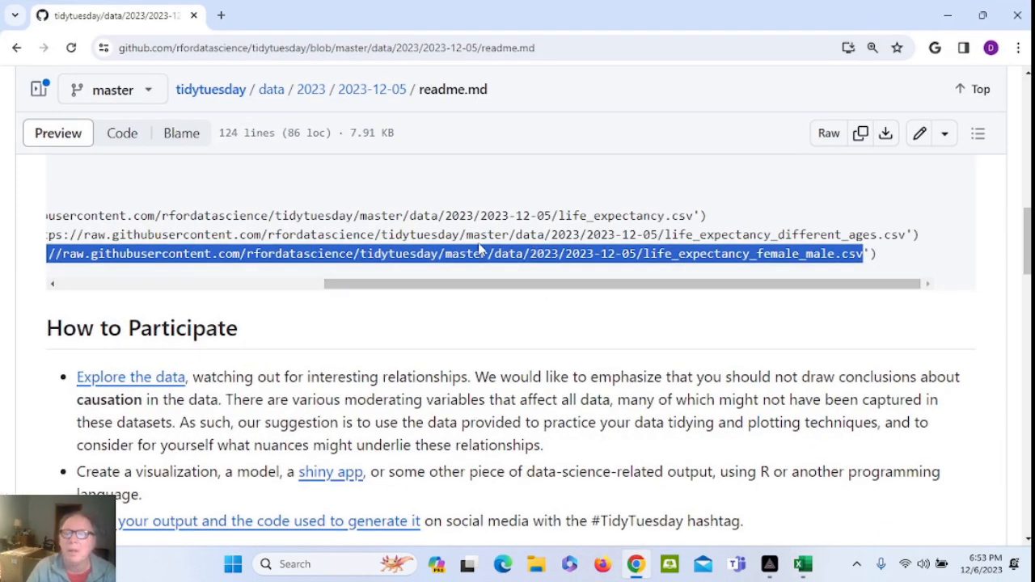
# Copy the raw life_expectancy.csv URL from the readme's code block and return to Excel
pyautogui.moveTo(450, 288); pyautogui.dragTo(279, 267)
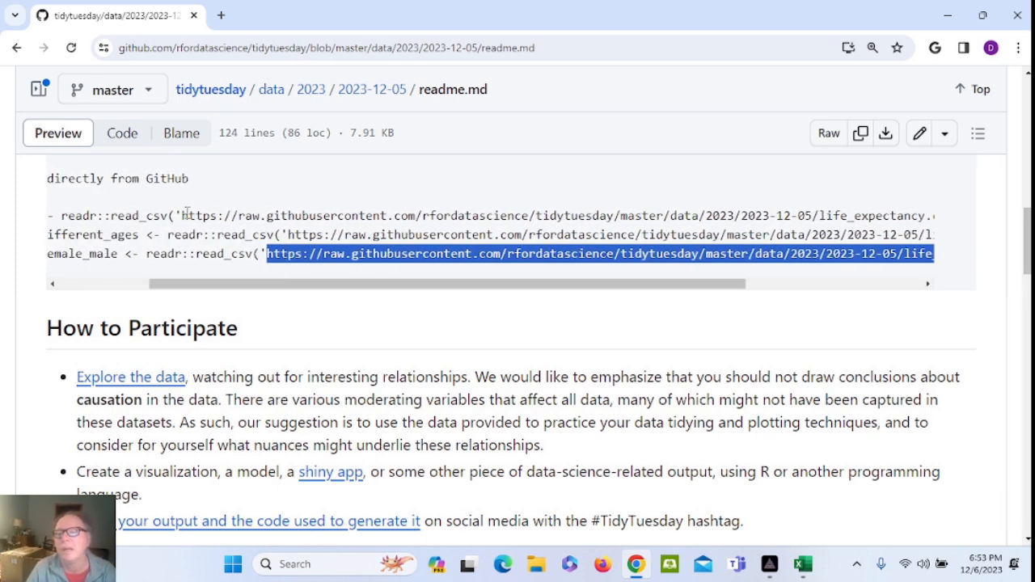
pyautogui.moveTo(181, 215); pyautogui.dragTo(838, 213)
pyautogui.click(712, 210)
pyautogui.moveTo(696, 206); pyautogui.dragTo(694, 215)
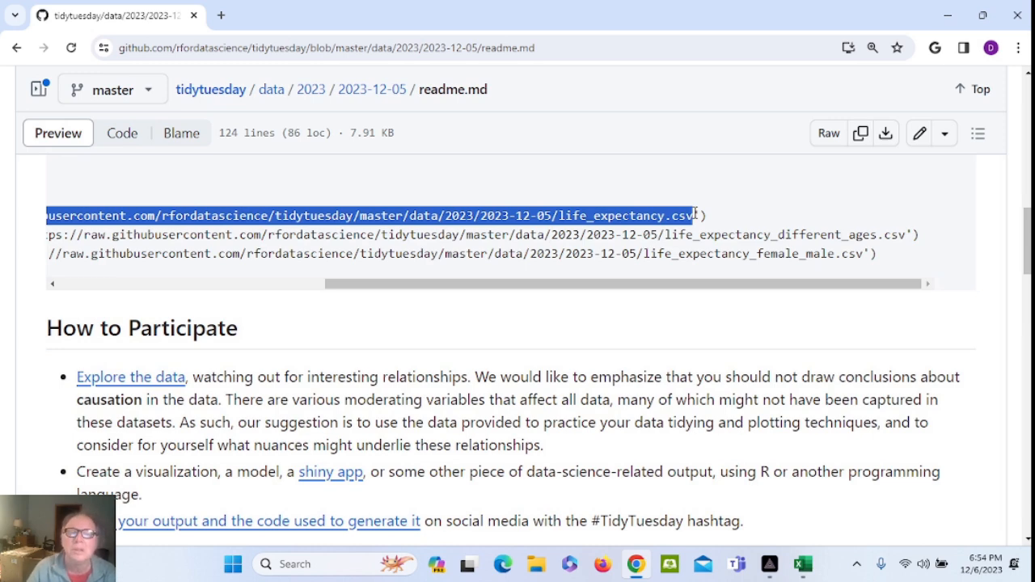
pyautogui.click(804, 564)
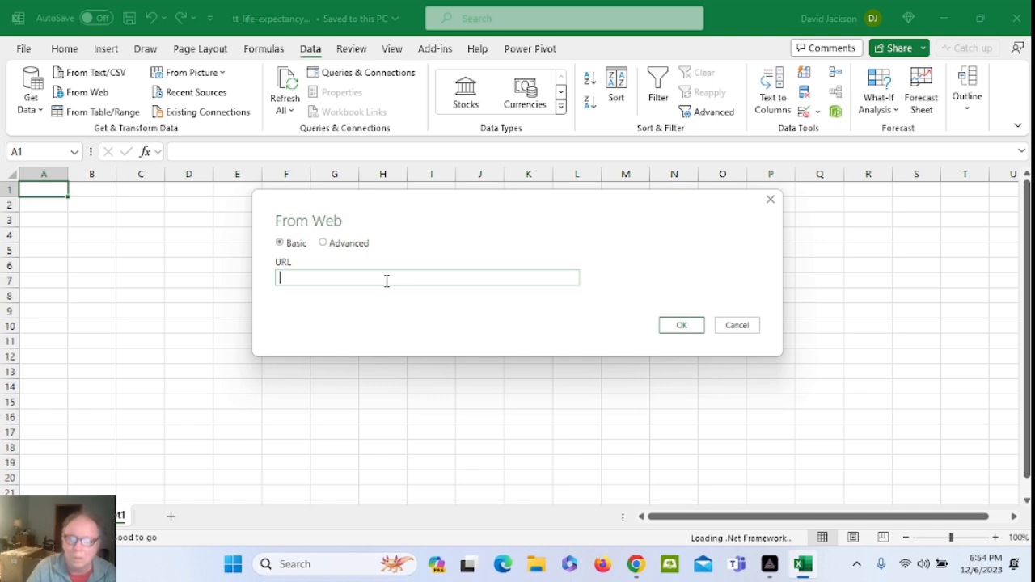
# Import the life_expectancy.csv URL From Web and load it as a table on a new worksheet
pyautogui.hotkey('ctrl', 'v')
pyautogui.click(686, 326)
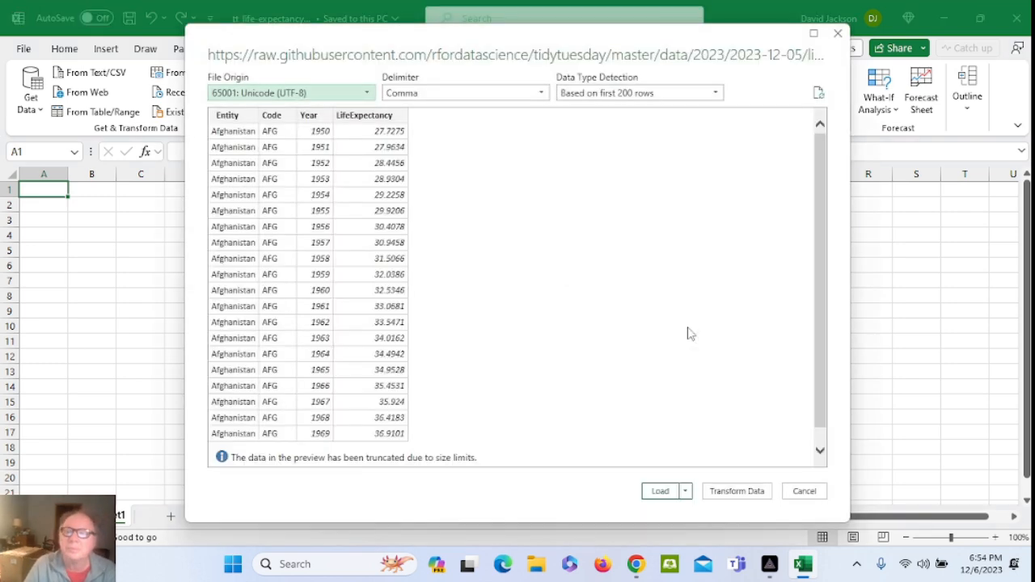
pyautogui.click(736, 492)
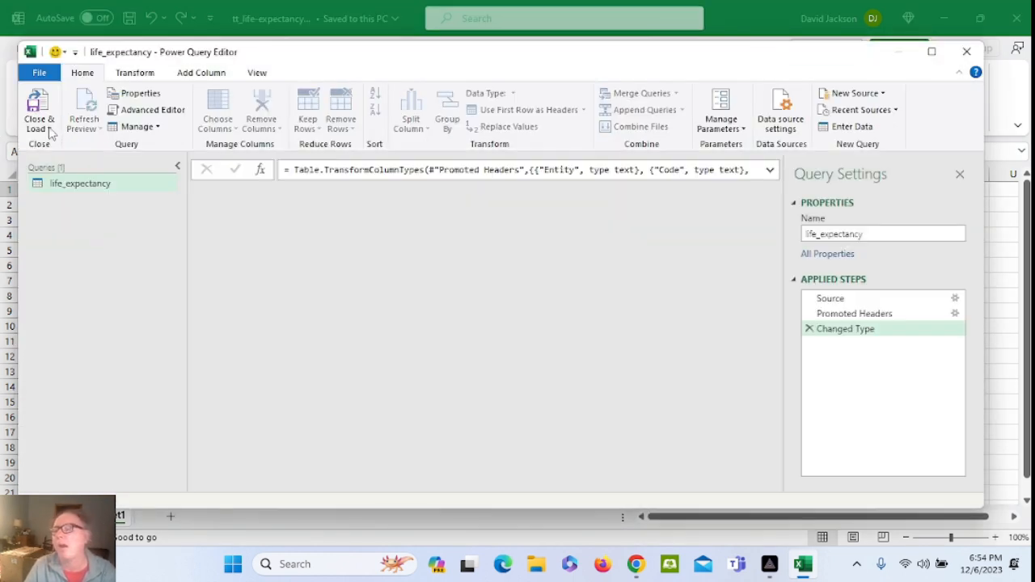
pyautogui.click(49, 130)
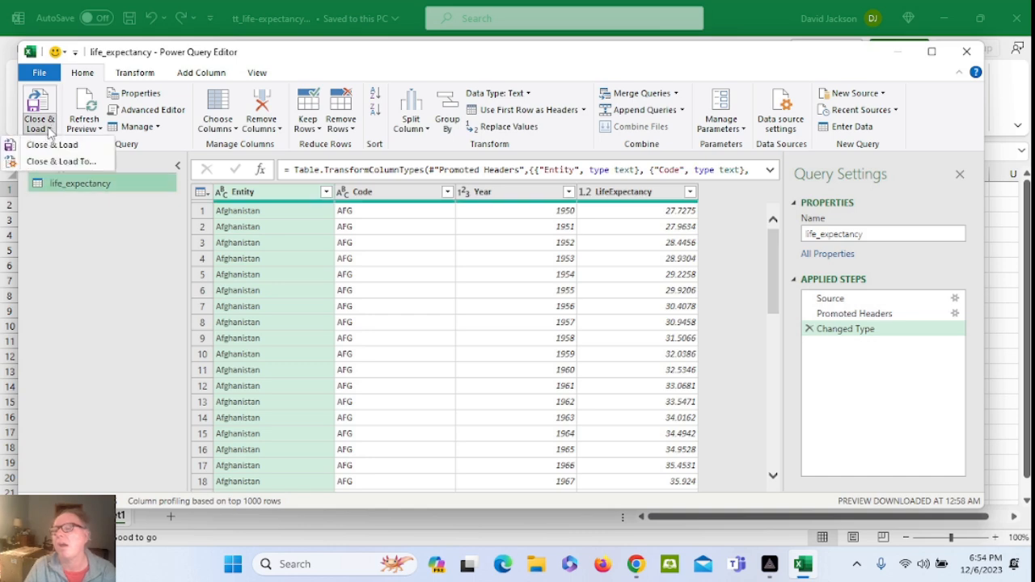
pyautogui.click(58, 163)
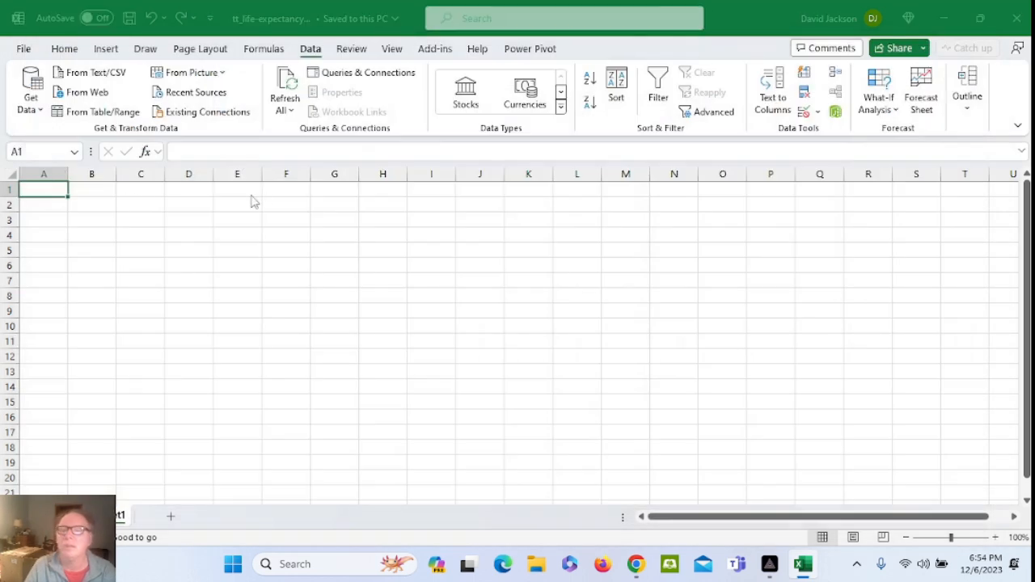
pyautogui.click(606, 364)
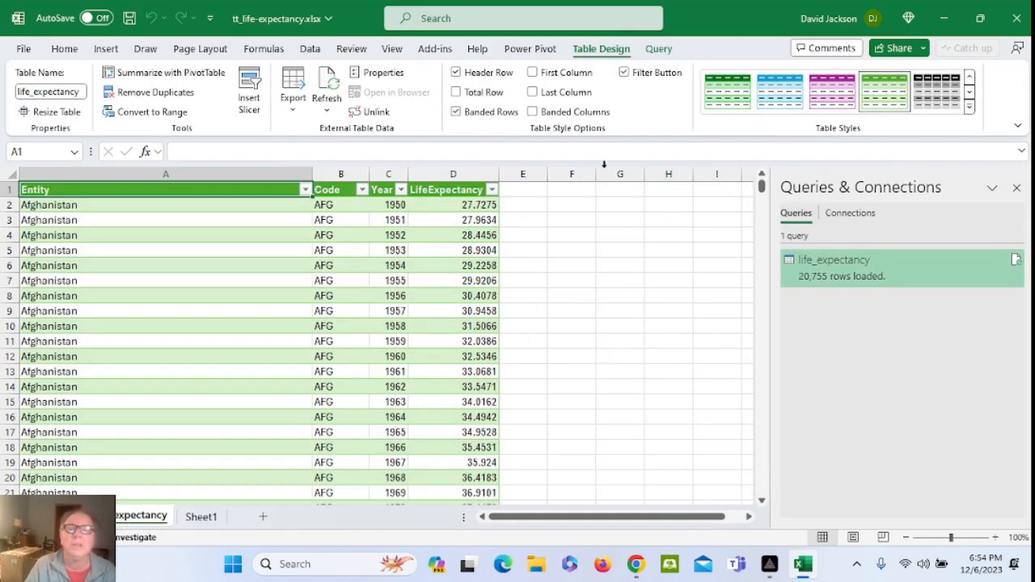
pyautogui.click(310, 50)
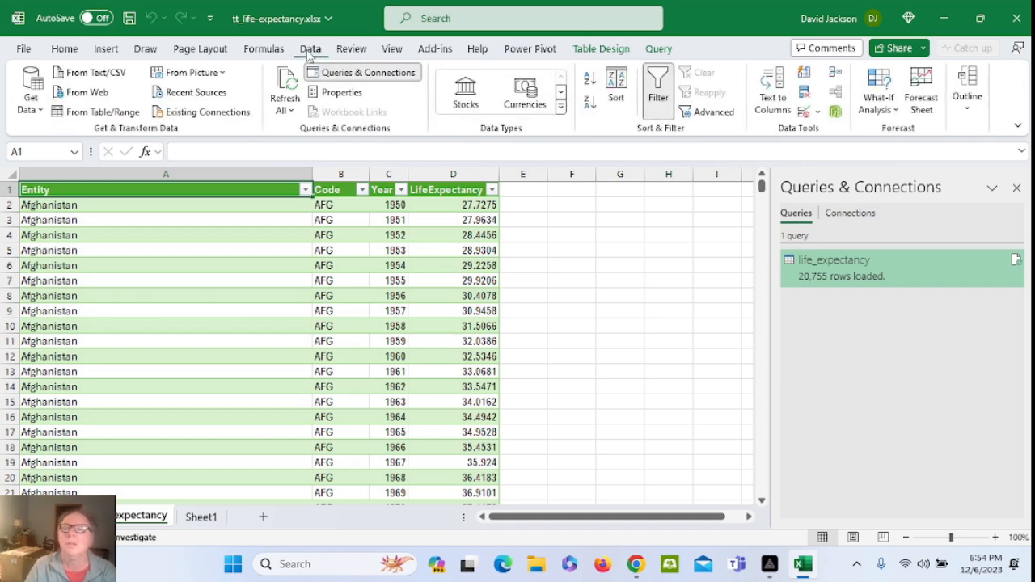
# Select and copy the raw life_expectancy_different_ages.csv address in the readme's code block
pyautogui.click(636, 564)
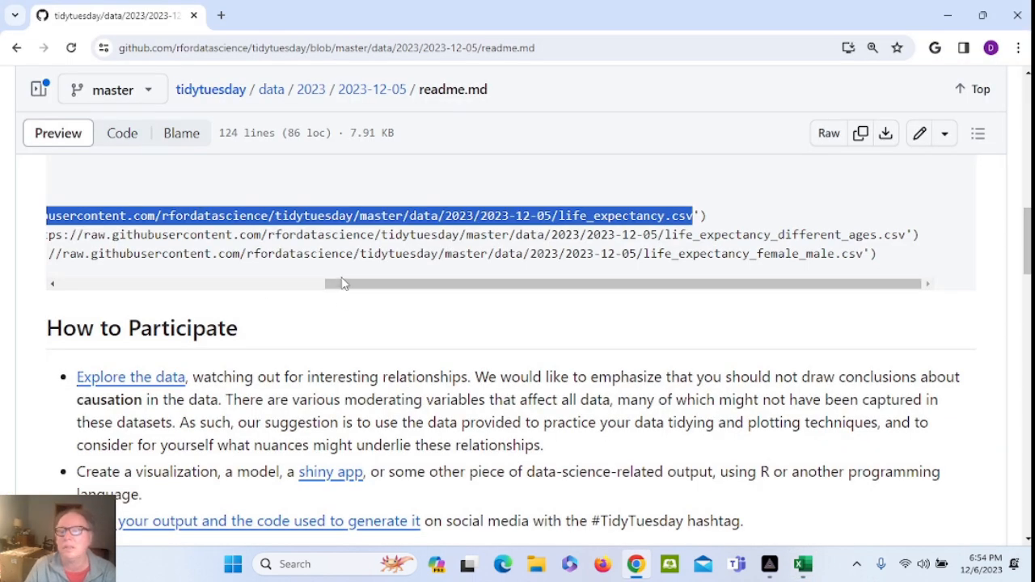
pyautogui.moveTo(341, 283); pyautogui.dragTo(237, 287)
pyautogui.moveTo(184, 235); pyautogui.dragTo(916, 235)
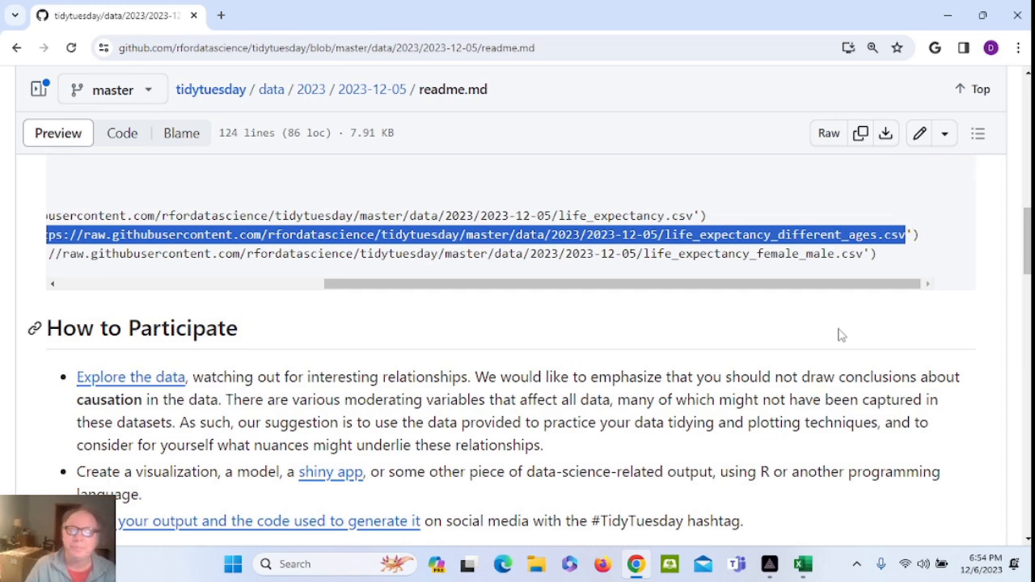
pyautogui.click(804, 564)
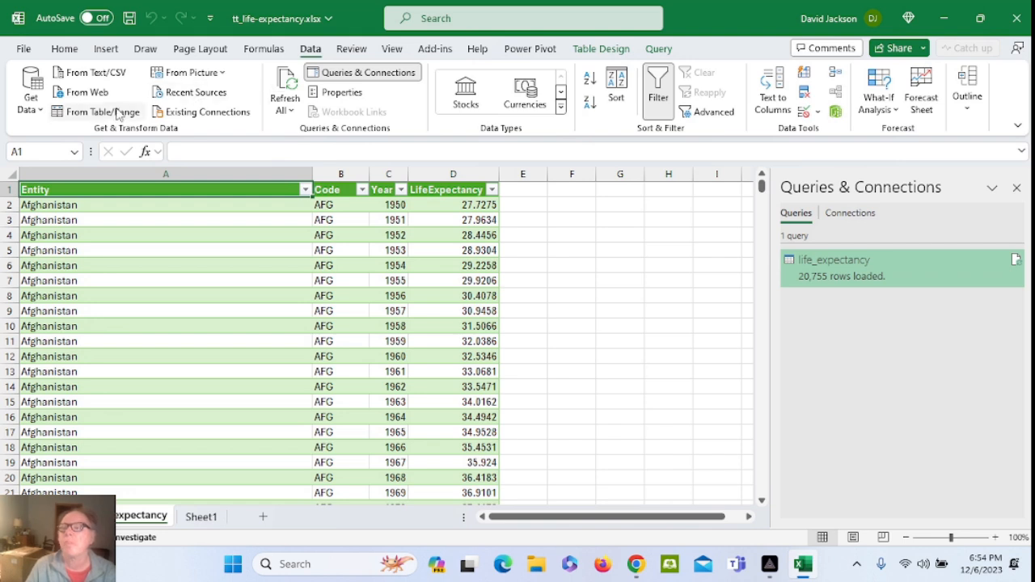
# Import the life_expectancy_different_ages.csv URL From Web into a table on a new worksheet
pyautogui.click(87, 92)
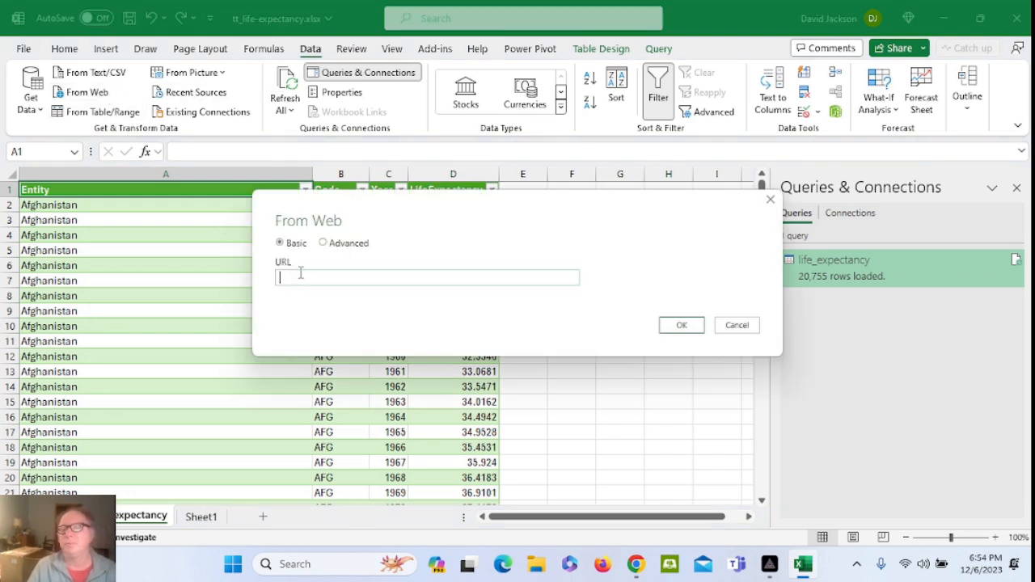
pyautogui.hotkey('ctrl', 'v')
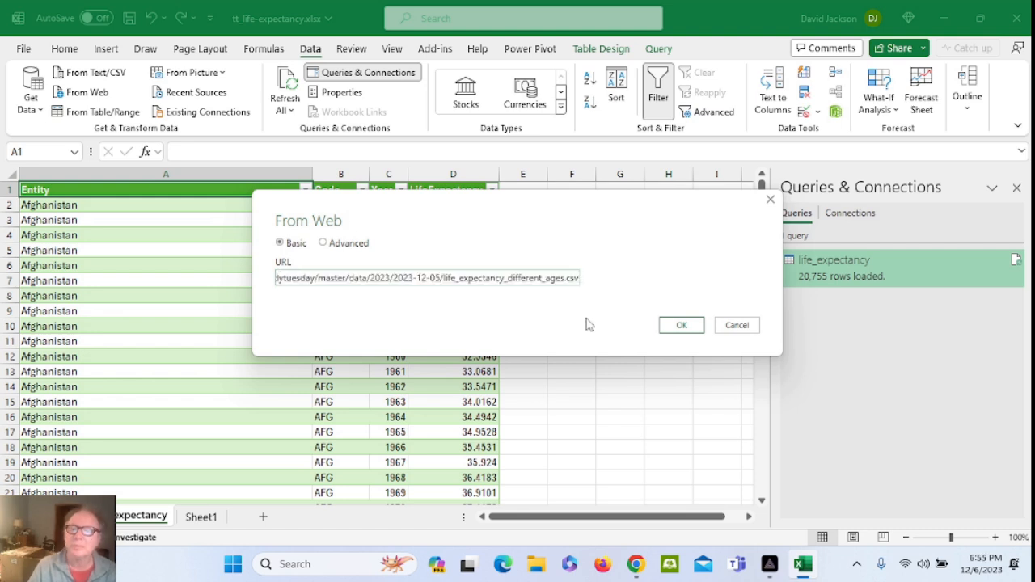
pyautogui.click(682, 324)
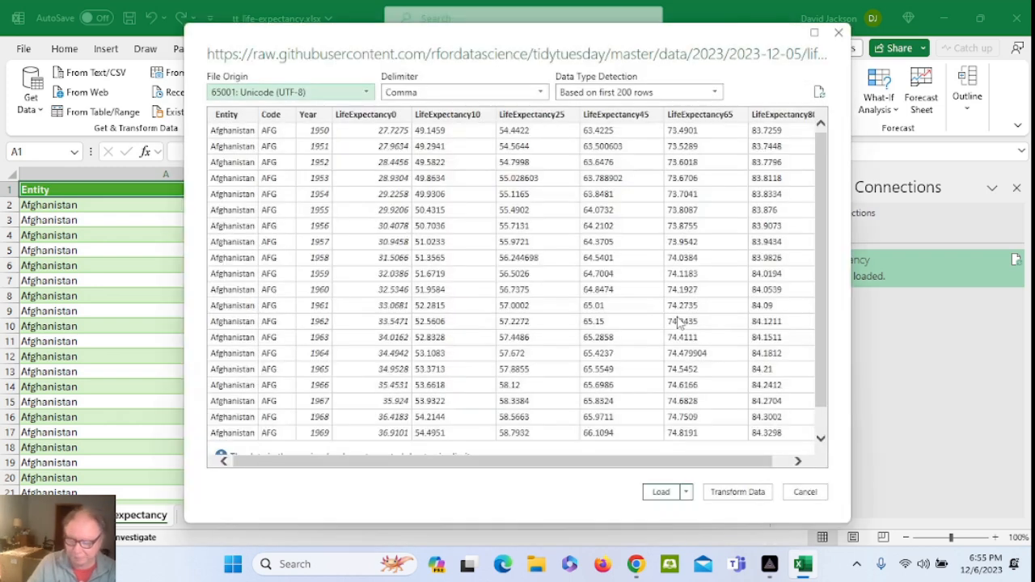
pyautogui.click(738, 495)
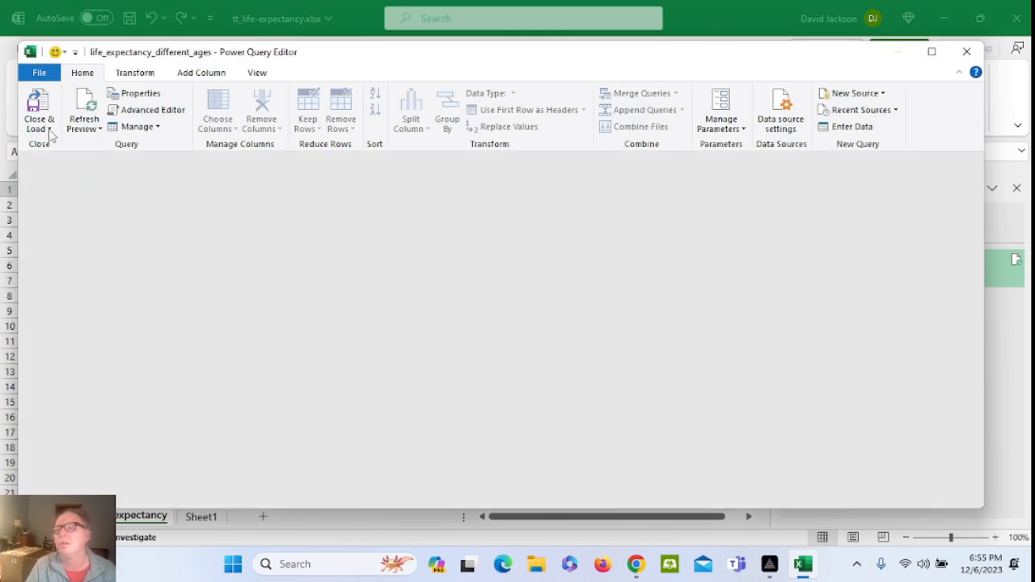
pyautogui.click(49, 129)
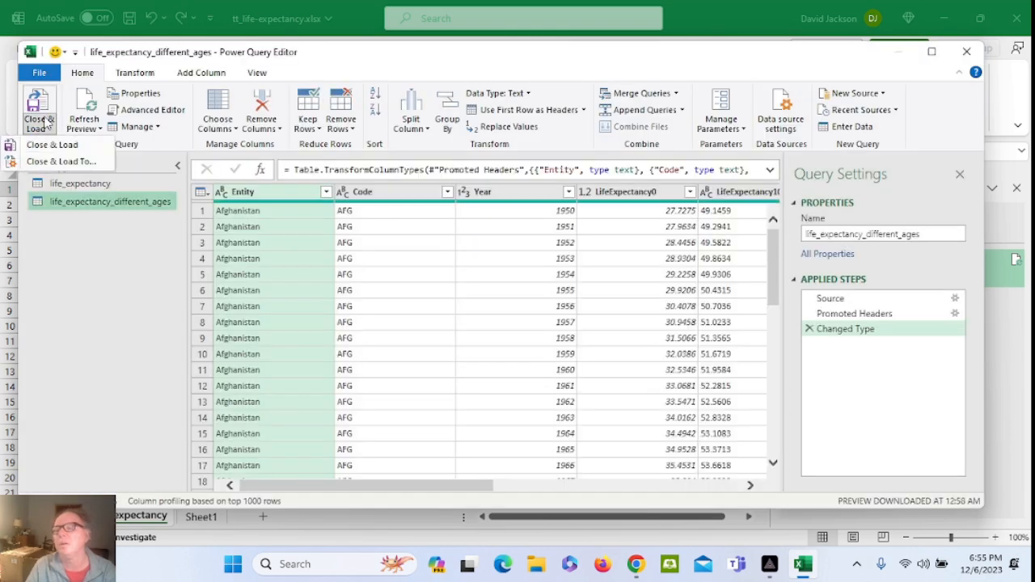
pyautogui.click(75, 163)
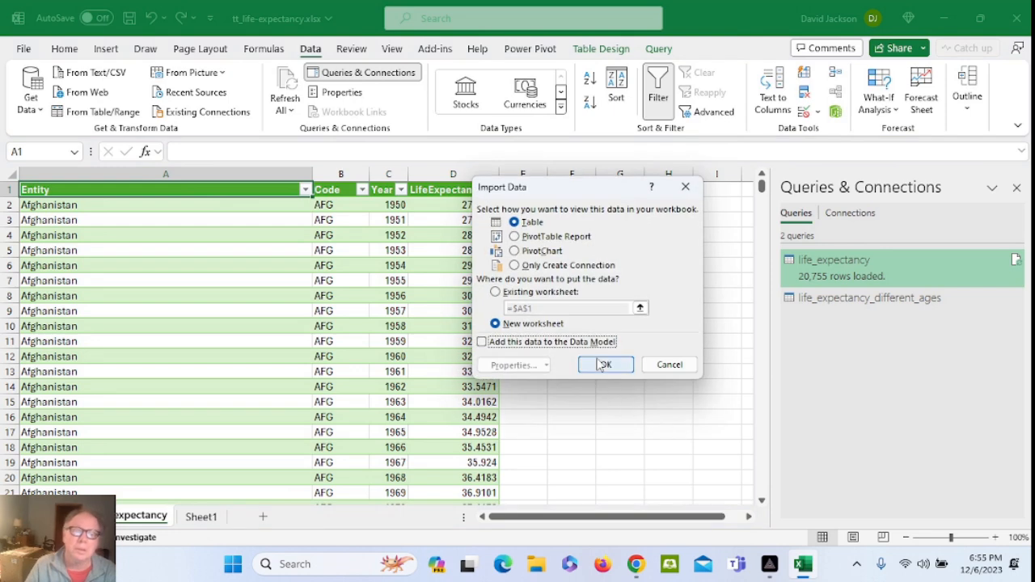
pyautogui.click(599, 362)
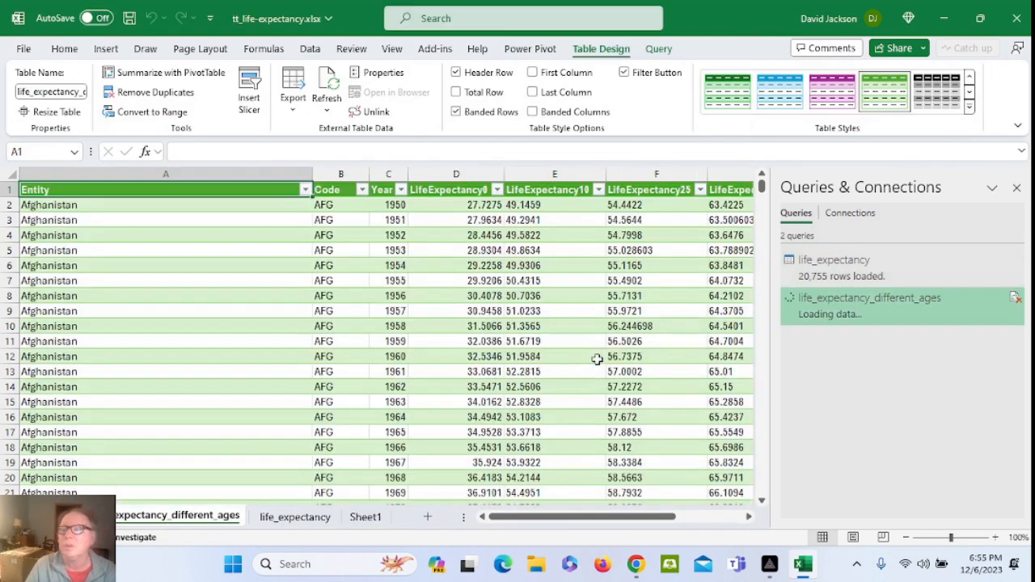
pyautogui.click(637, 564)
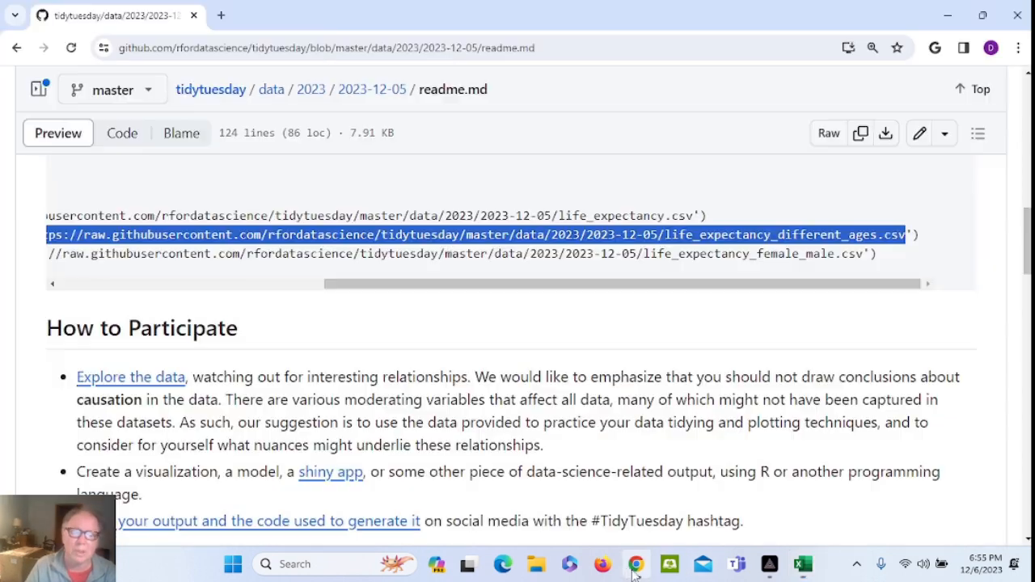
# Select and copy the raw life_expectancy_female_male.csv link from the readme's code block
pyautogui.moveTo(356, 292); pyautogui.dragTo(228, 291)
pyautogui.moveTo(197, 253); pyautogui.dragTo(874, 254)
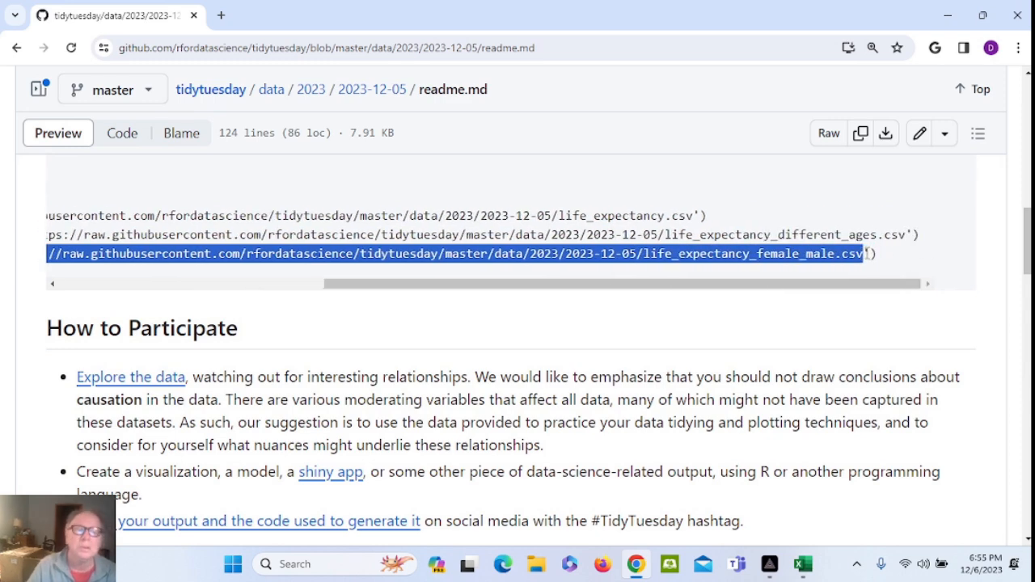
pyautogui.click(803, 564)
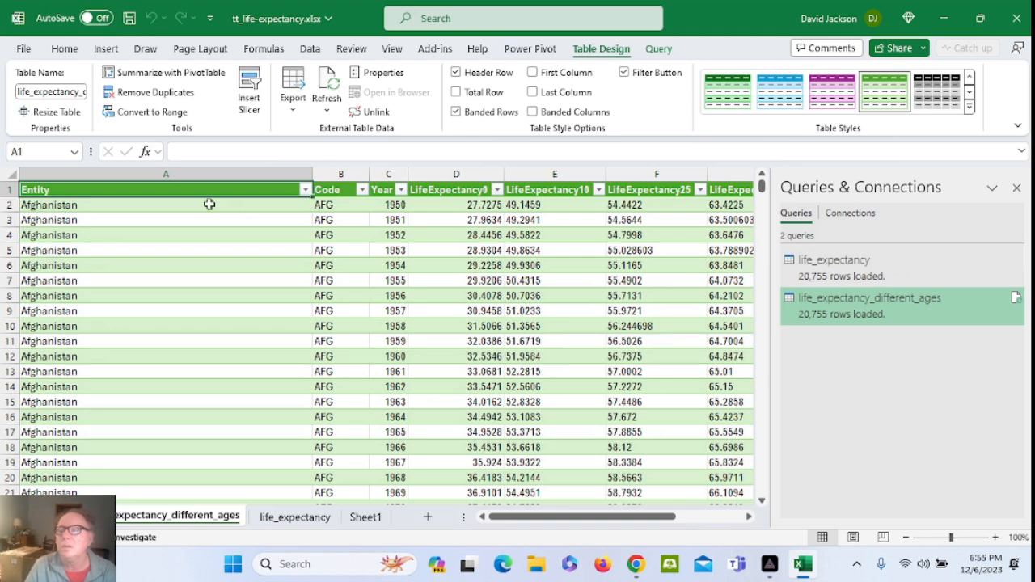
# Import the life_expectancy_female_male.csv URL From Web and open it in Power Query Editor
pyautogui.click(310, 49)
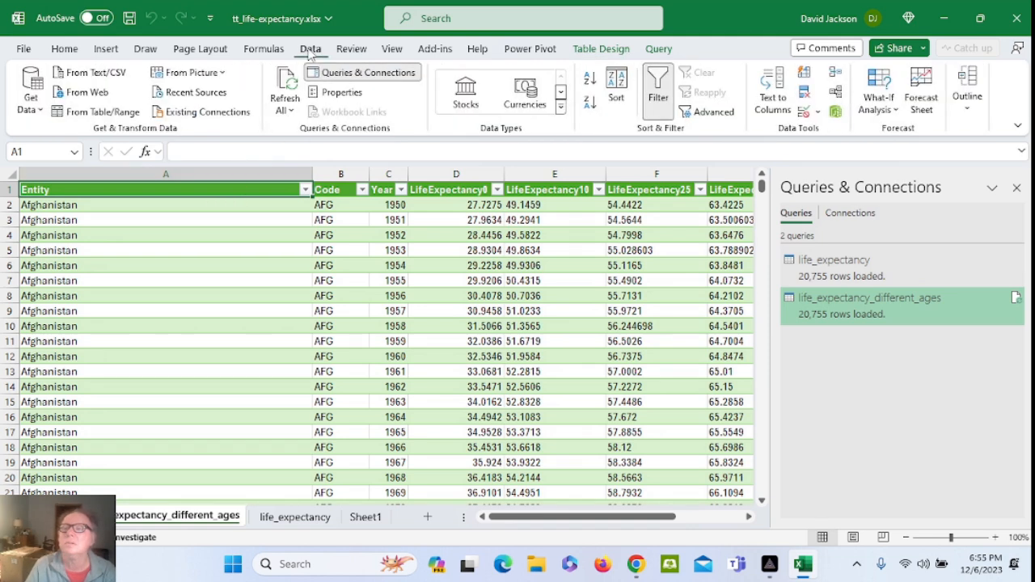
pyautogui.click(94, 95)
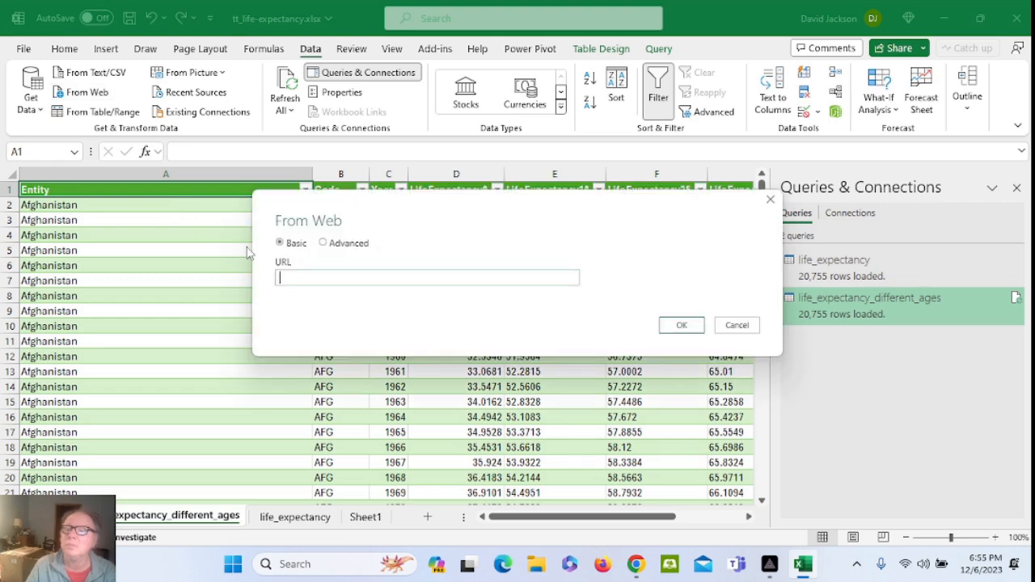
pyautogui.hotkey('ctrl', 'v')
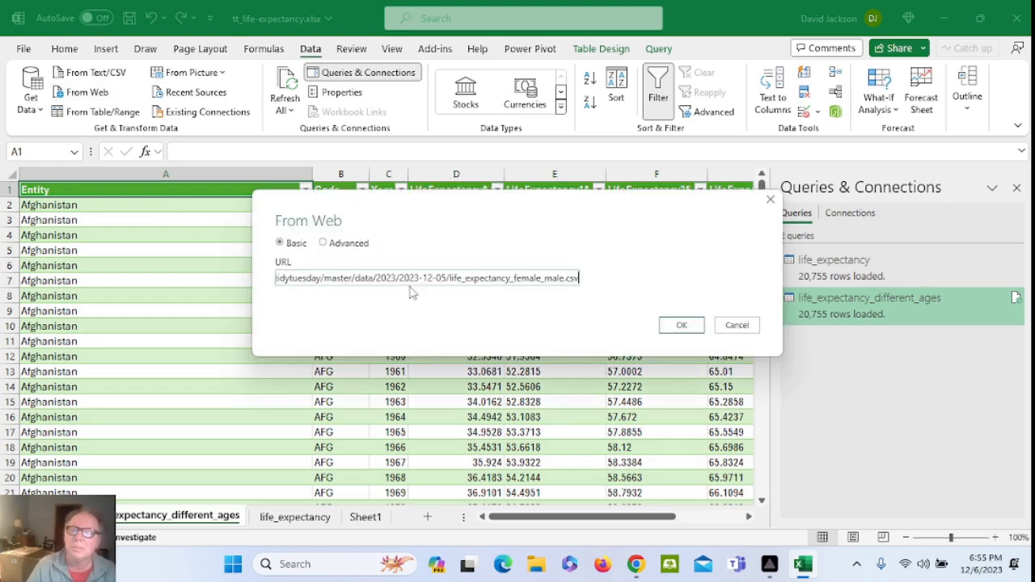
pyautogui.click(682, 327)
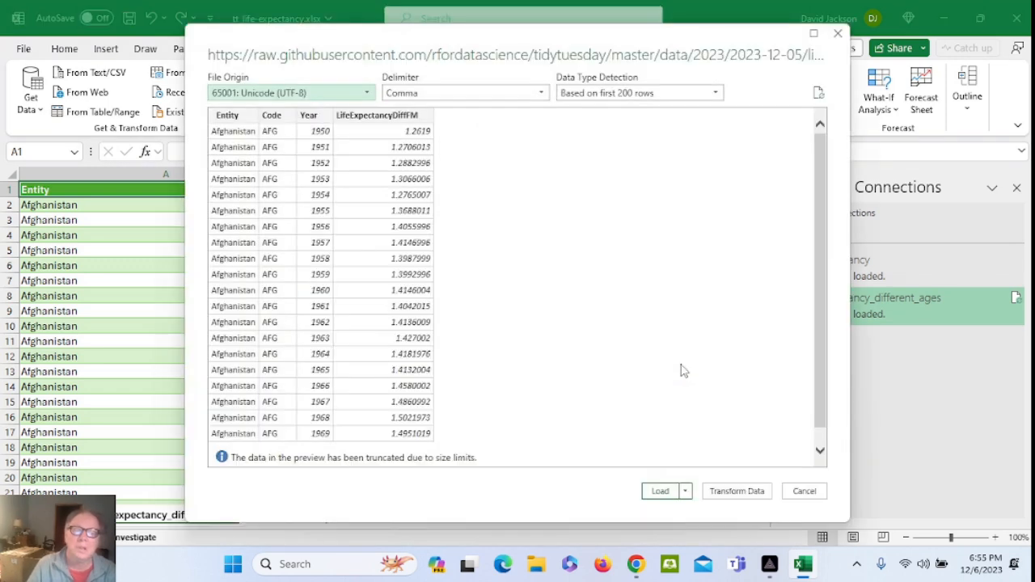
pyautogui.click(754, 491)
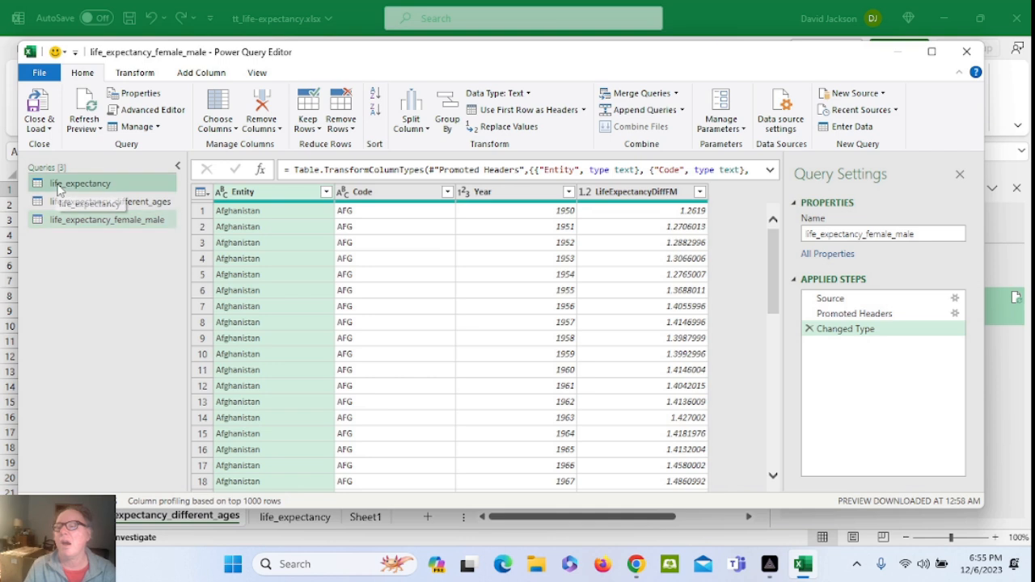
# Select the life_expectancy query and open the Merge Queries options
pyautogui.click(59, 189)
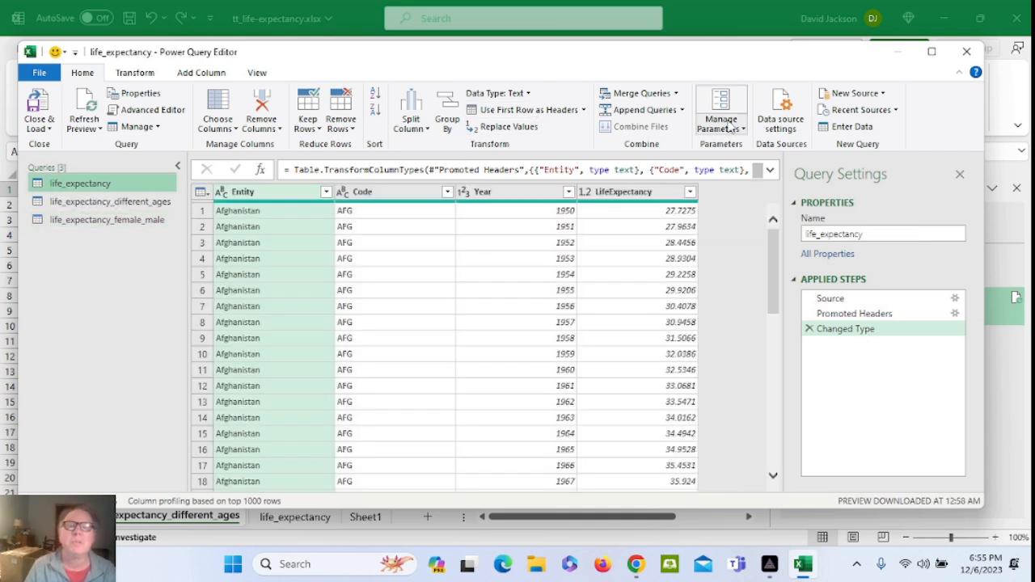
pyautogui.click(676, 93)
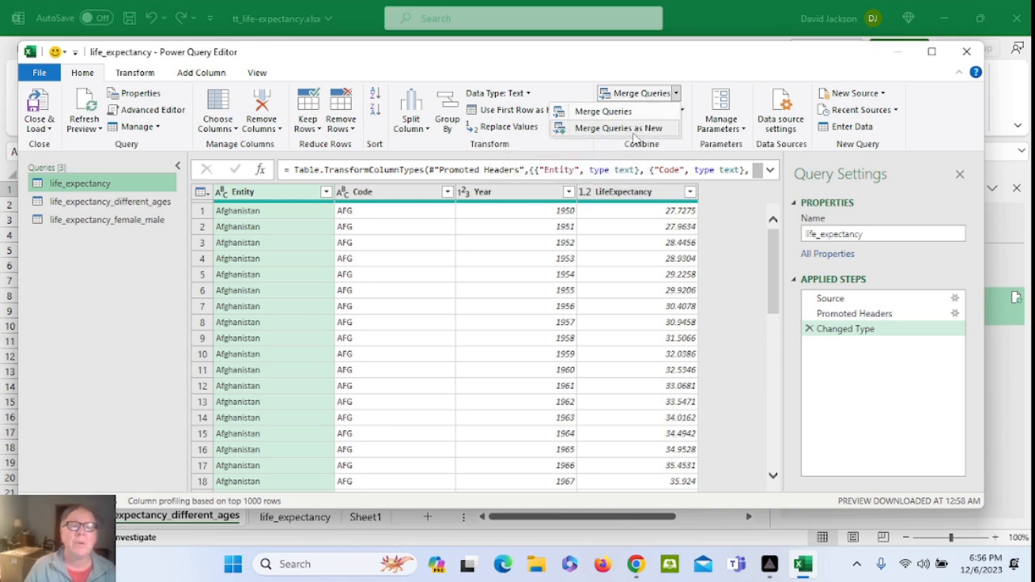
# Merge life_expectancy with life_expectancy_different_ages as a new query on Entity and Year, ignoring privacy levels
pyautogui.click(634, 131)
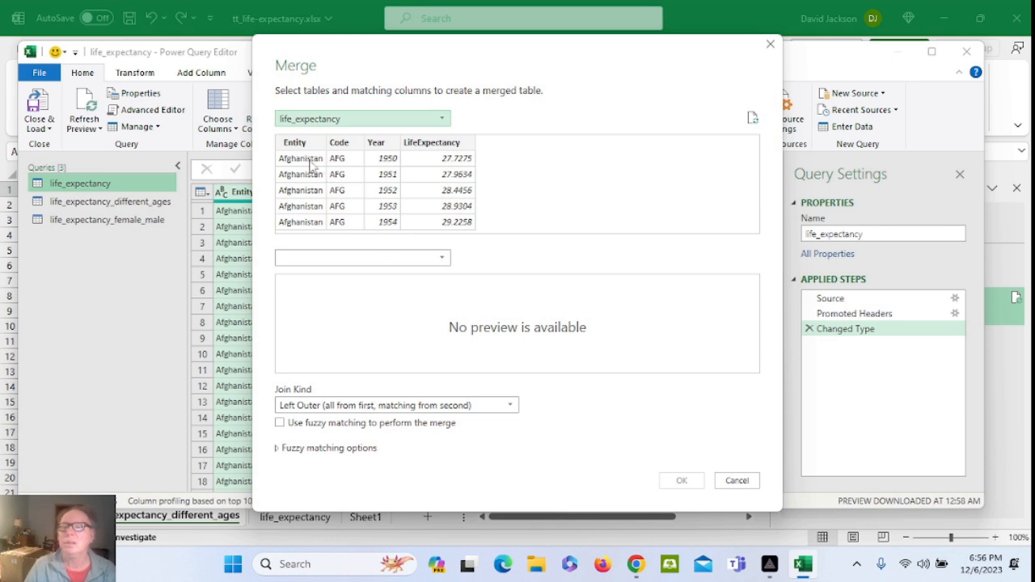
pyautogui.click(328, 260)
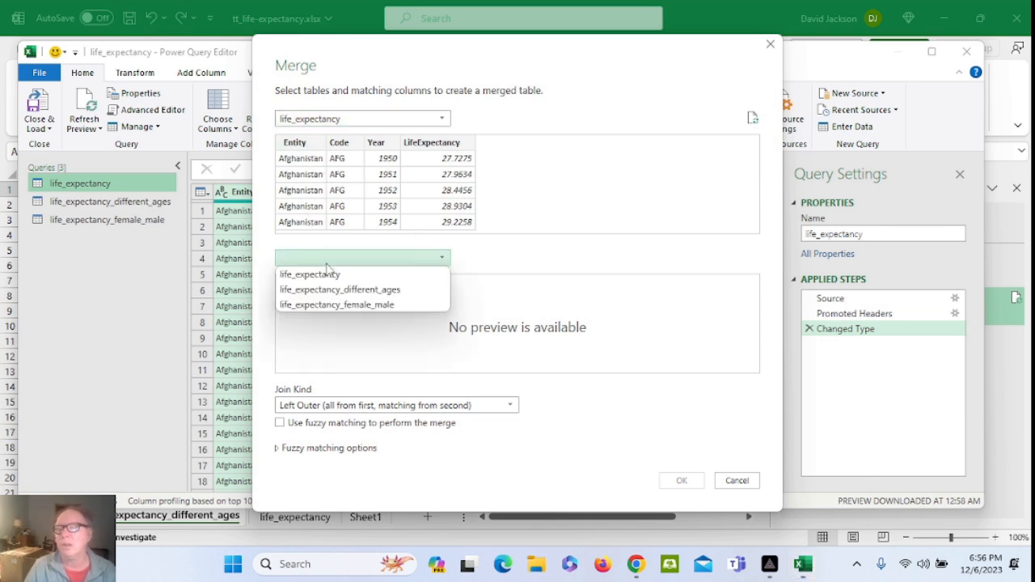
pyautogui.click(324, 287)
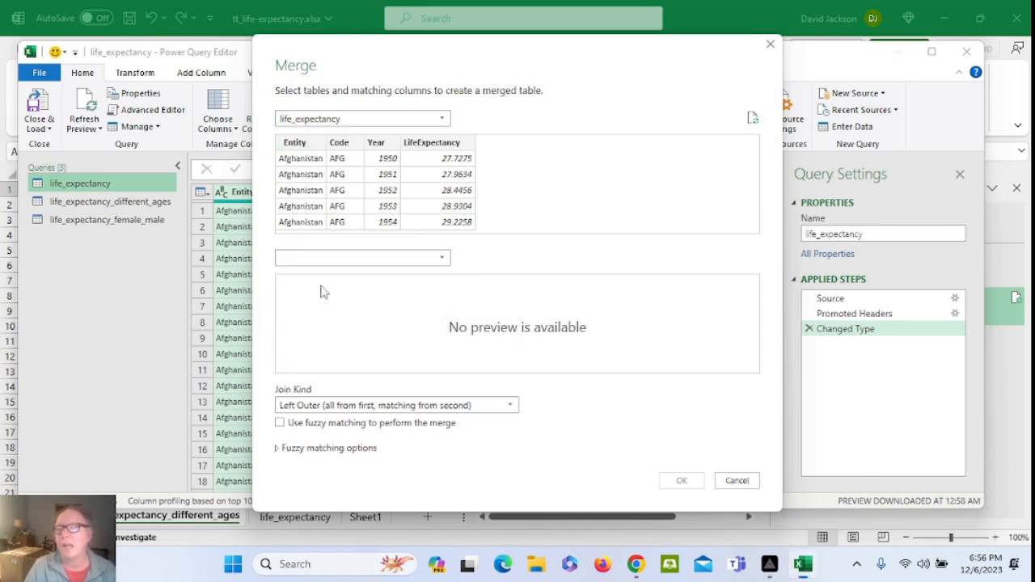
pyautogui.click(305, 146)
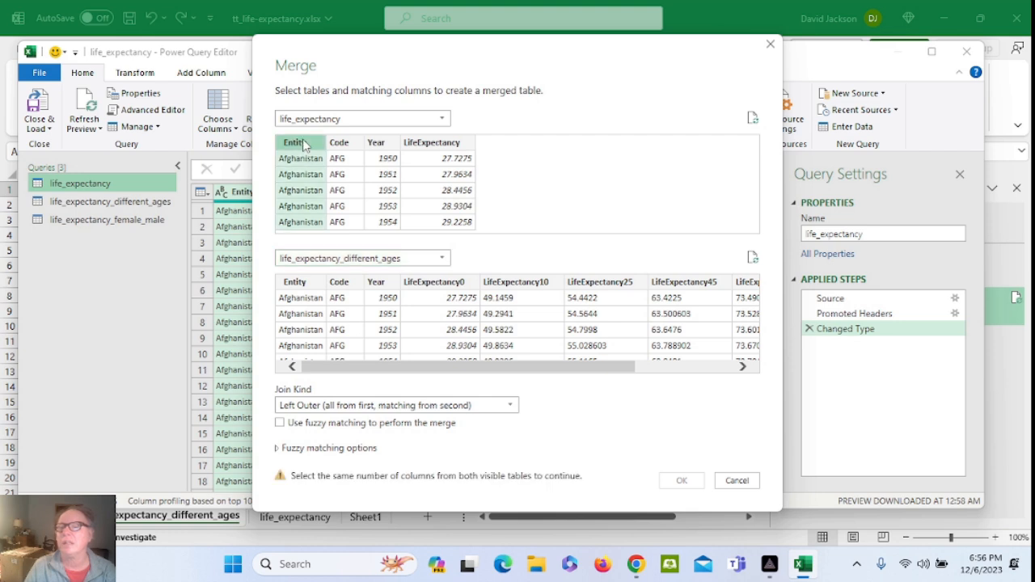
pyautogui.keyDown('ctrl'); pyautogui.click(377, 144); pyautogui.keyUp('ctrl')
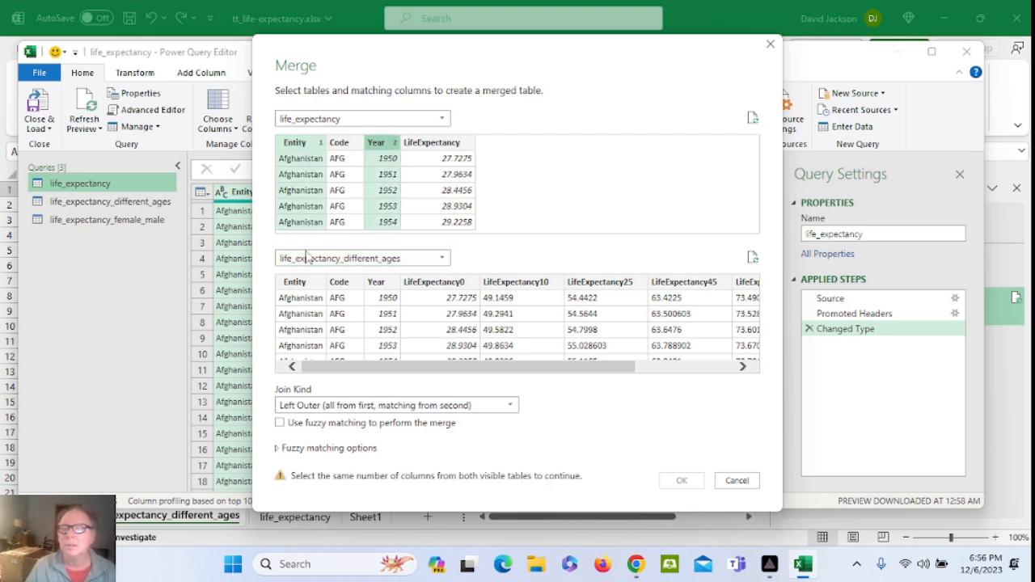
pyautogui.click(304, 286)
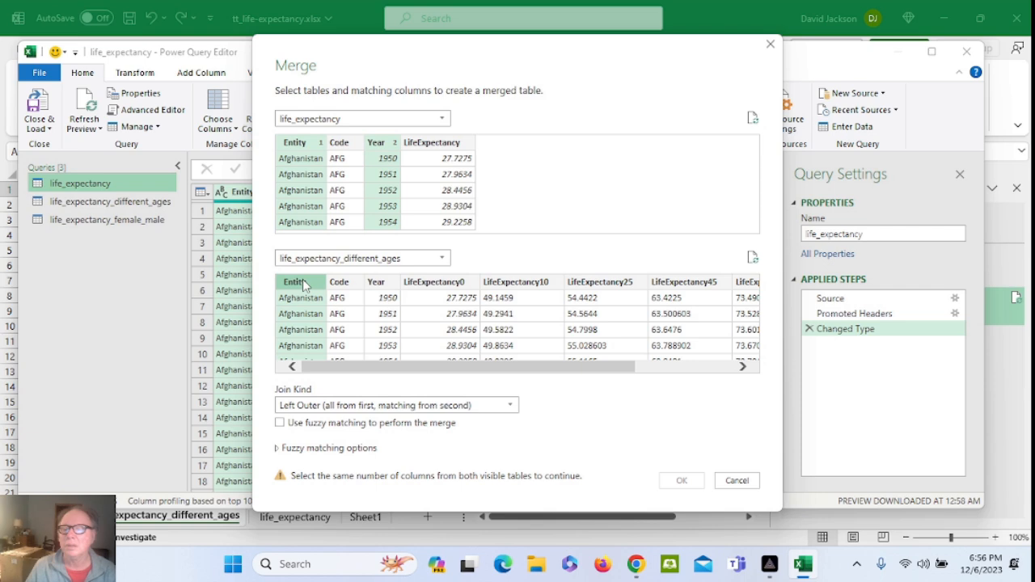
pyautogui.keyDown('ctrl'); pyautogui.click(376, 283); pyautogui.keyUp('ctrl')
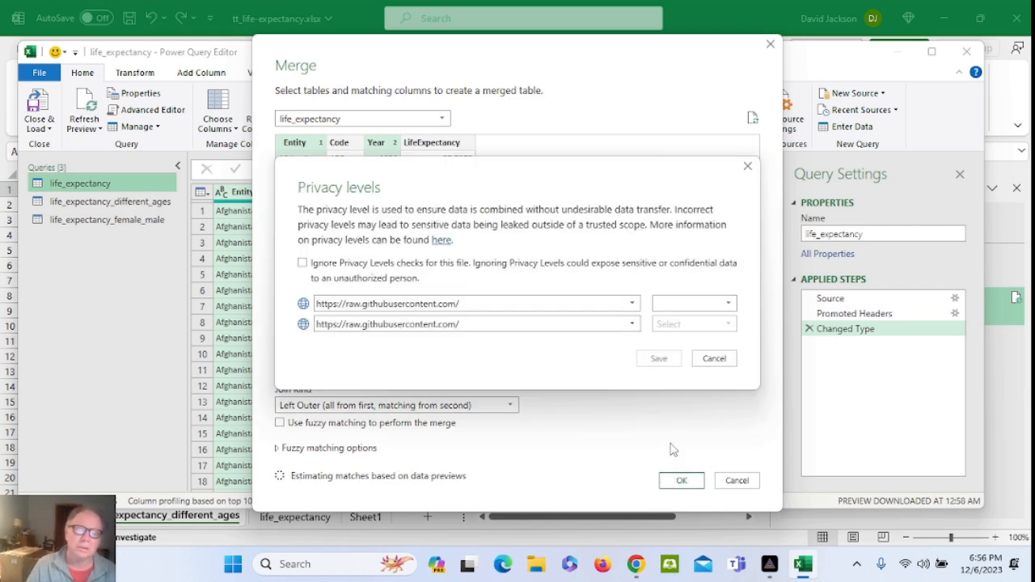
pyautogui.click(377, 269)
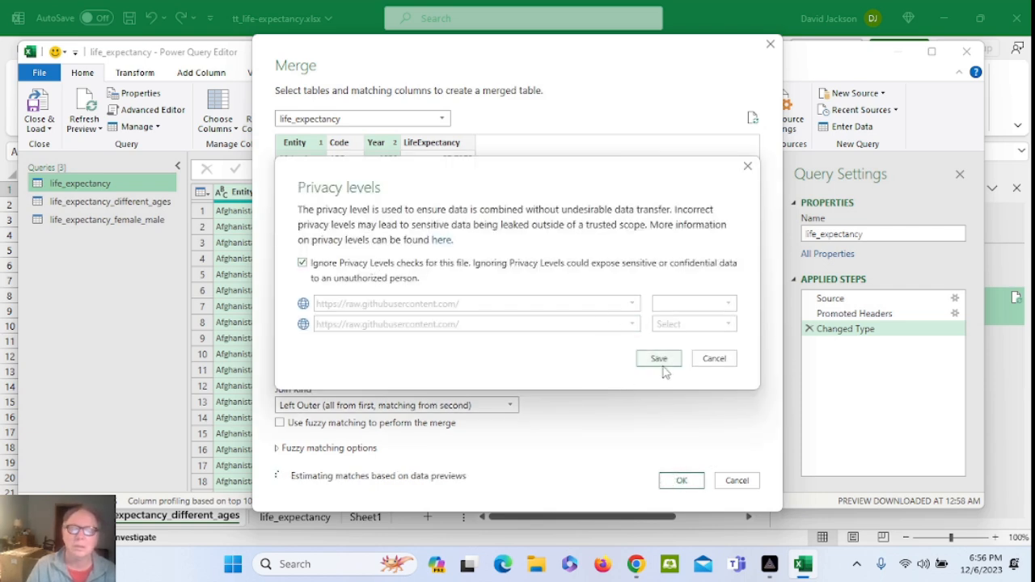
pyautogui.click(660, 361)
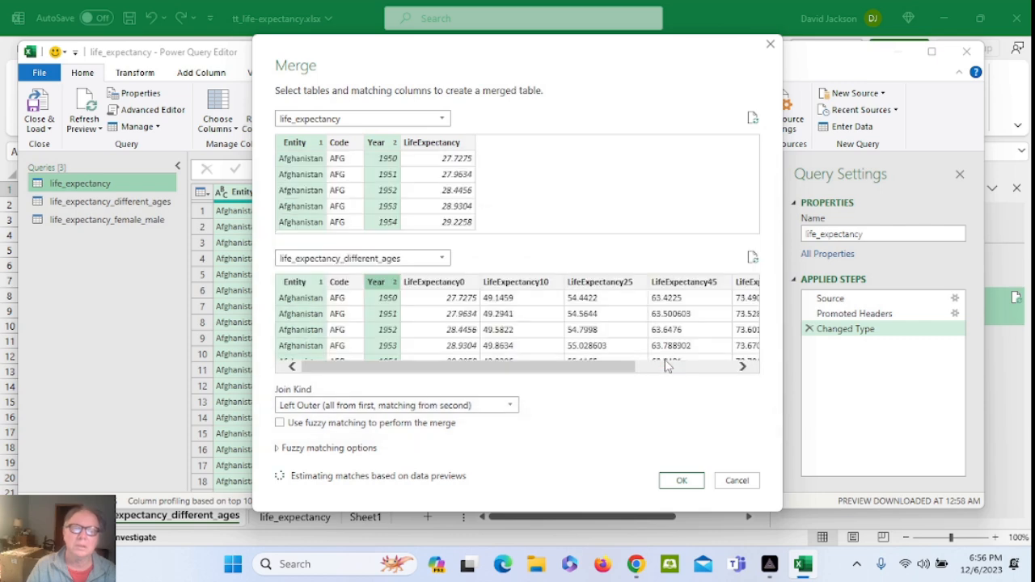
pyautogui.click(682, 481)
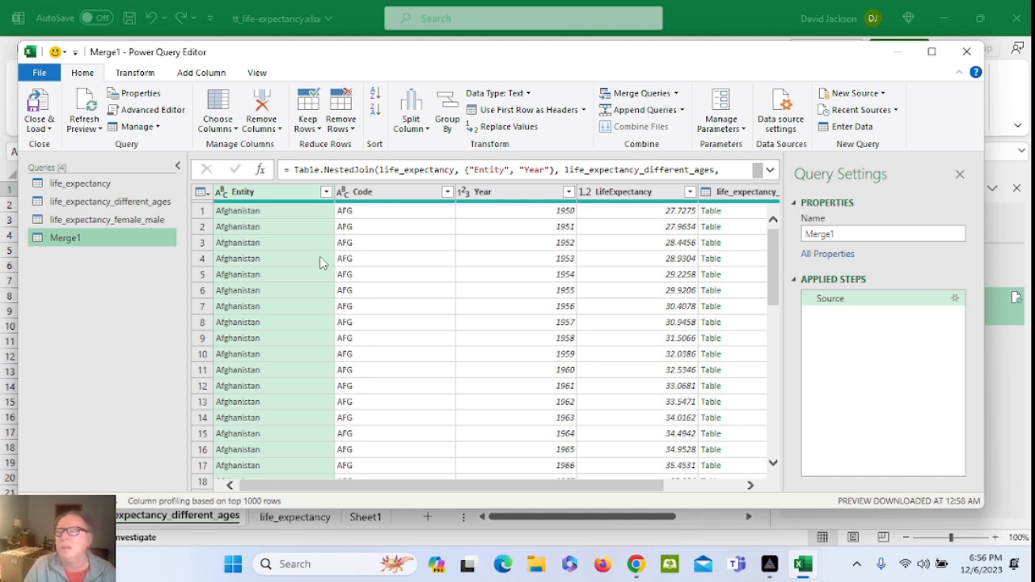
# Merge life_expectancy_female_male as a new query, matching Entity and Year in both tables with Left Outer join
pyautogui.click(676, 93)
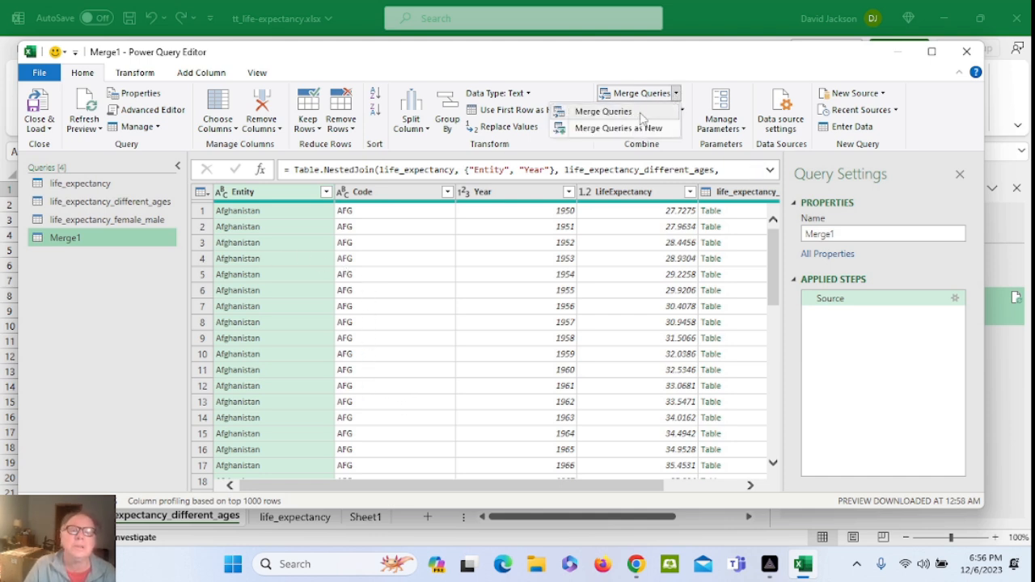
pyautogui.click(634, 128)
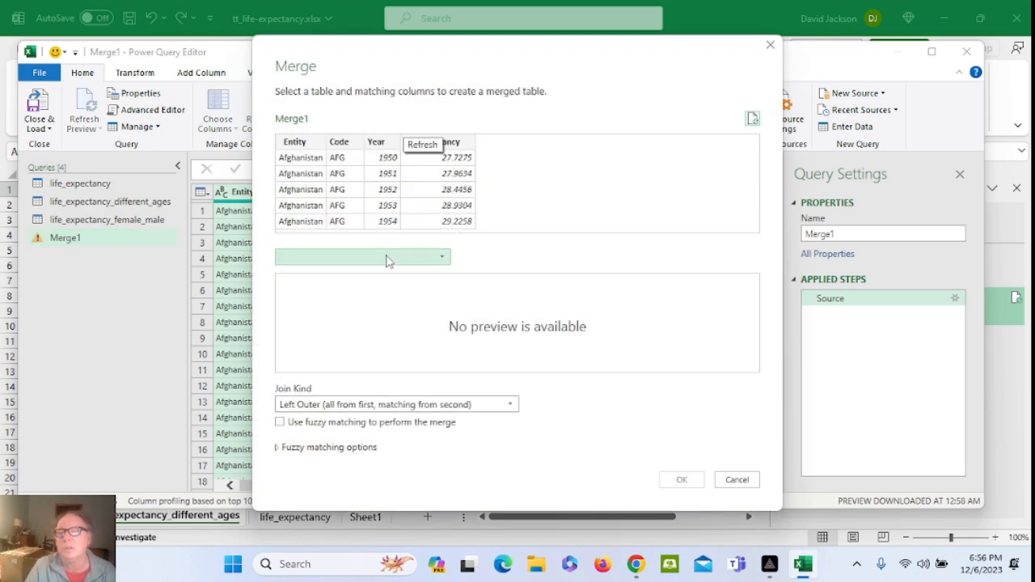
pyautogui.click(387, 259)
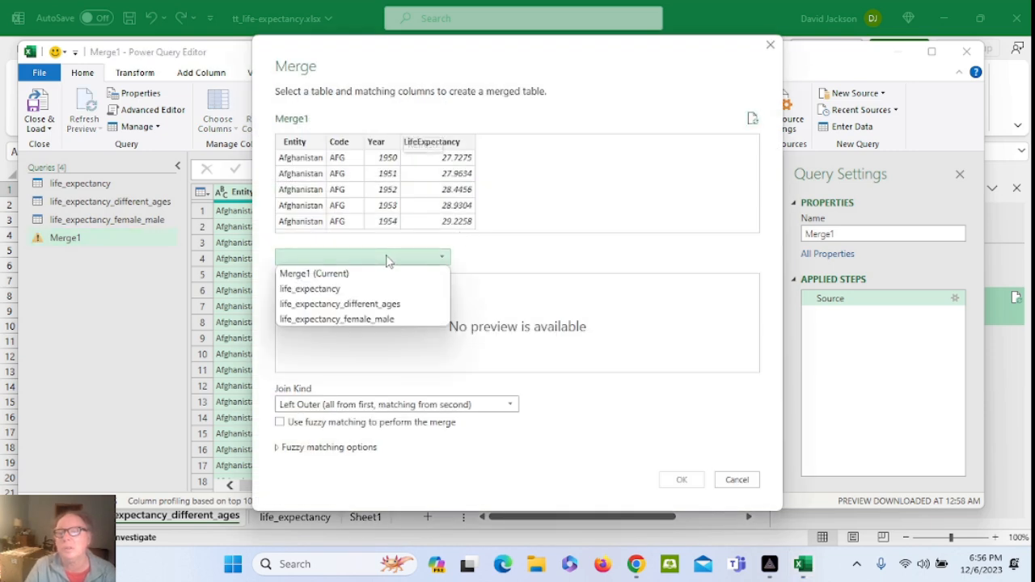
pyautogui.click(356, 320)
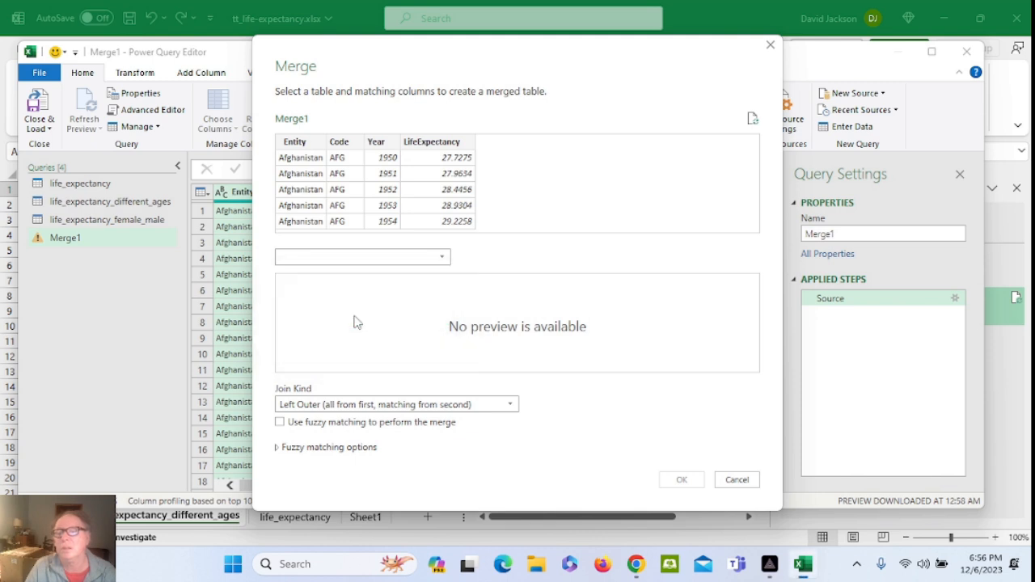
pyautogui.click(295, 142)
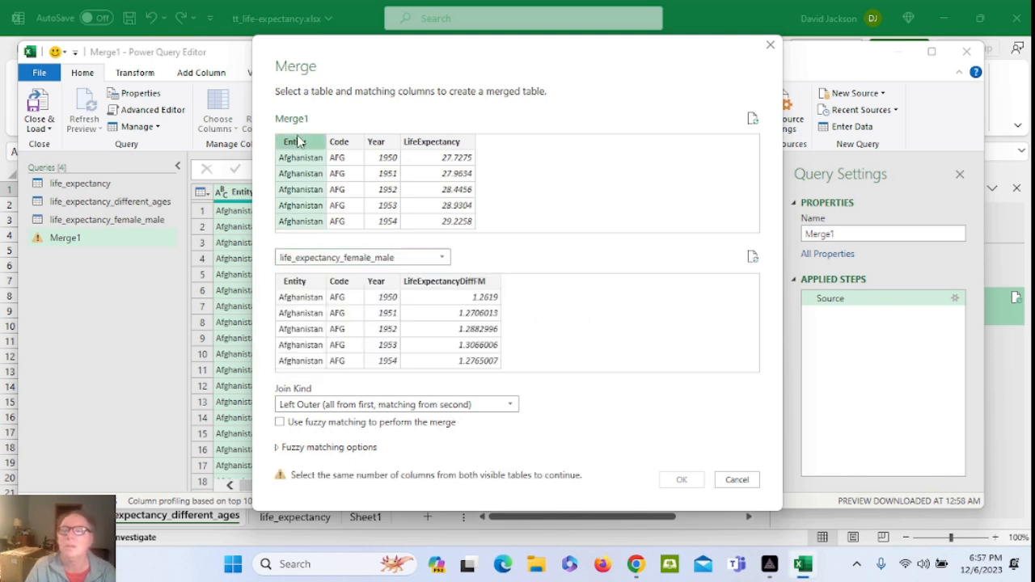
pyautogui.keyDown('ctrl'); pyautogui.click(373, 143); pyautogui.keyUp('ctrl')
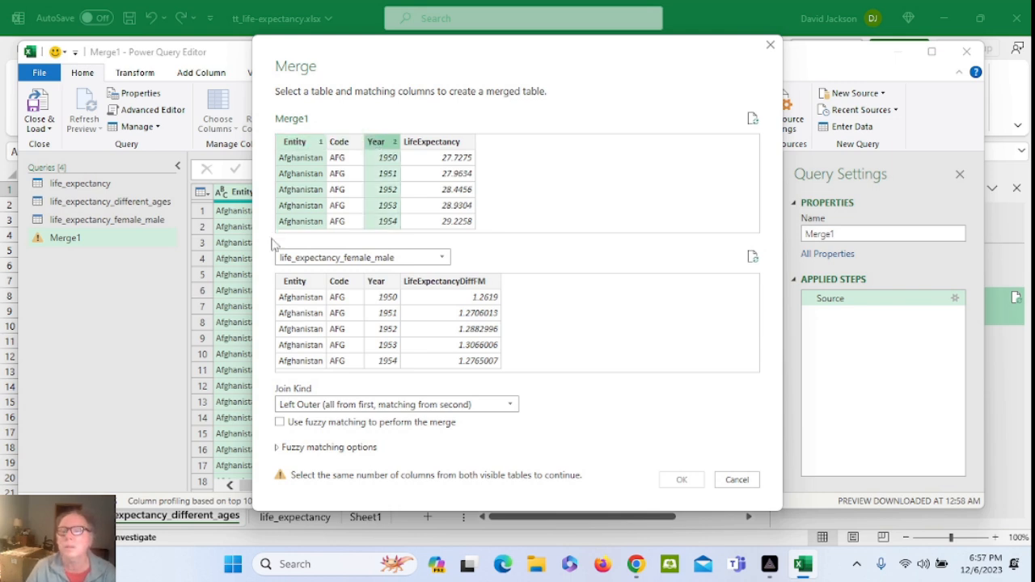
pyautogui.click(294, 281)
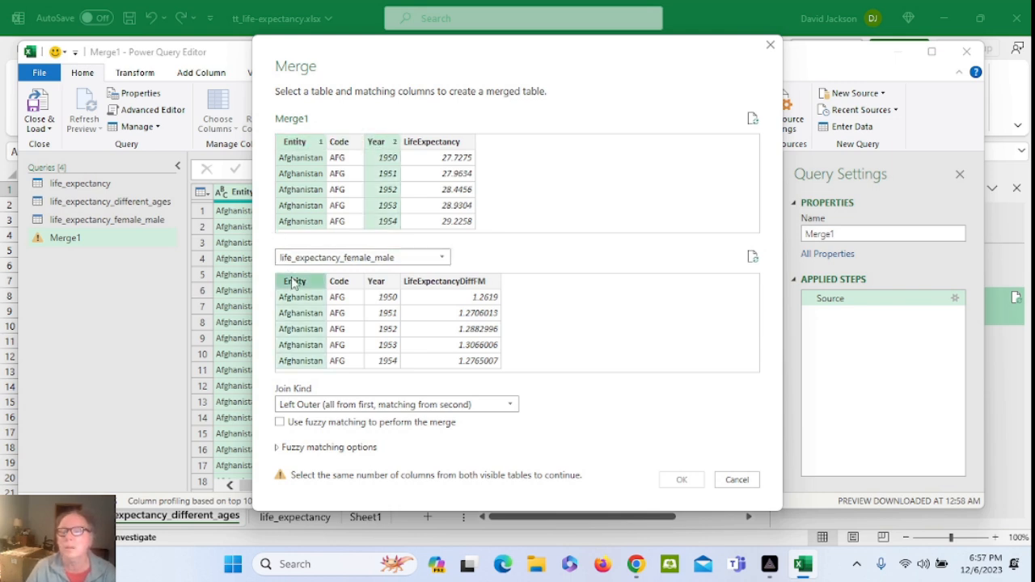
pyautogui.keyDown('ctrl'); pyautogui.click(377, 282); pyautogui.keyUp('ctrl')
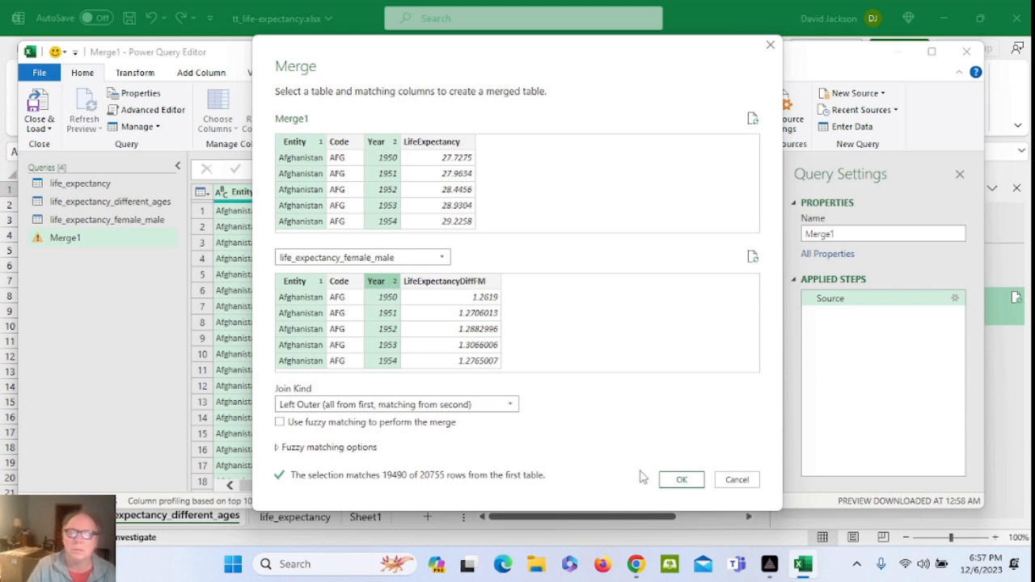
pyautogui.click(684, 482)
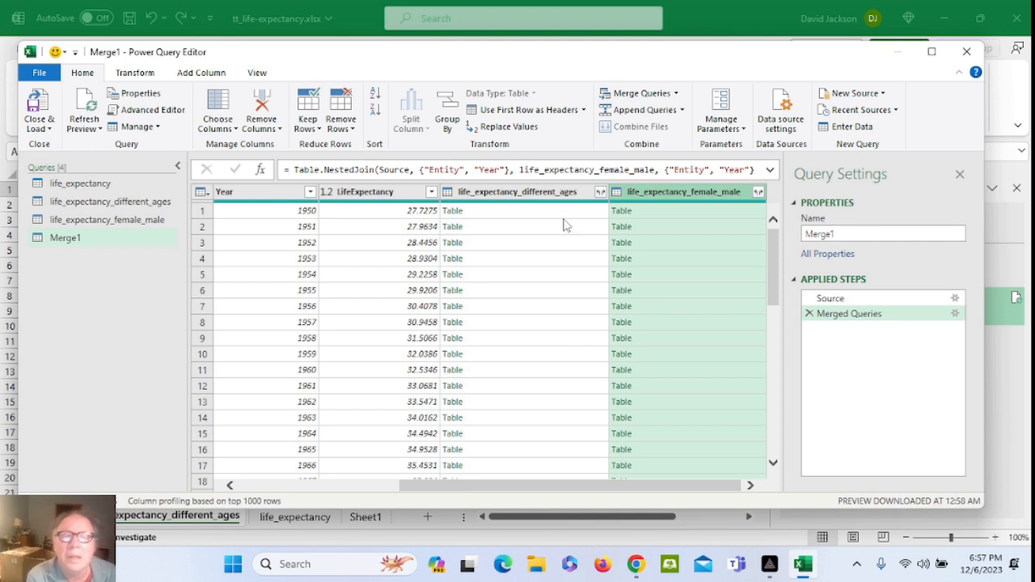
# Expand life_expectancy_different_ages without Entity, Code, Year or prefixes, adding LifeExpectancy0–LifeExpectancy80
pyautogui.click(601, 193)
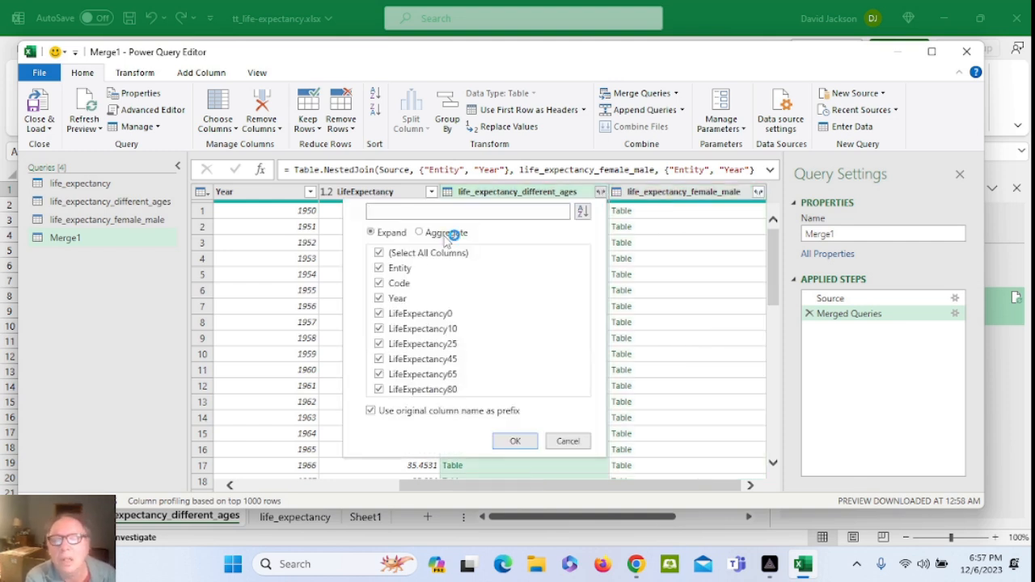
pyautogui.click(380, 269)
pyautogui.click(381, 283)
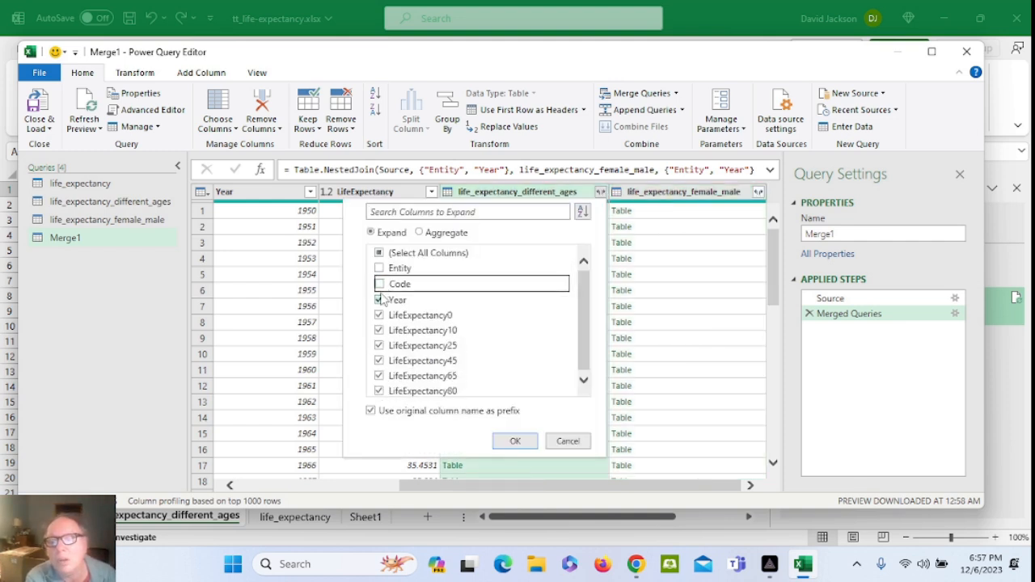
pyautogui.click(379, 300)
pyautogui.click(372, 411)
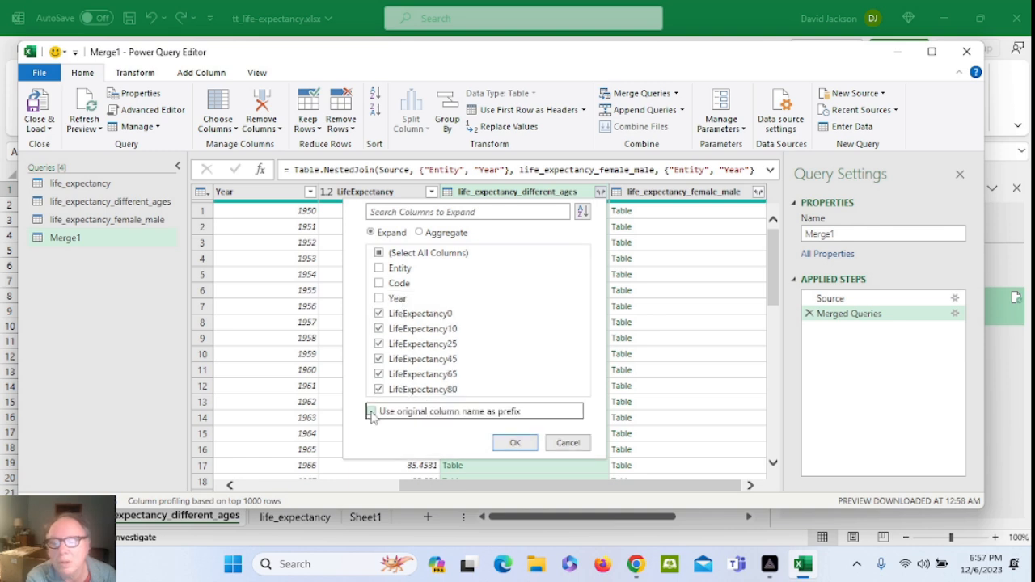
pyautogui.click(514, 443)
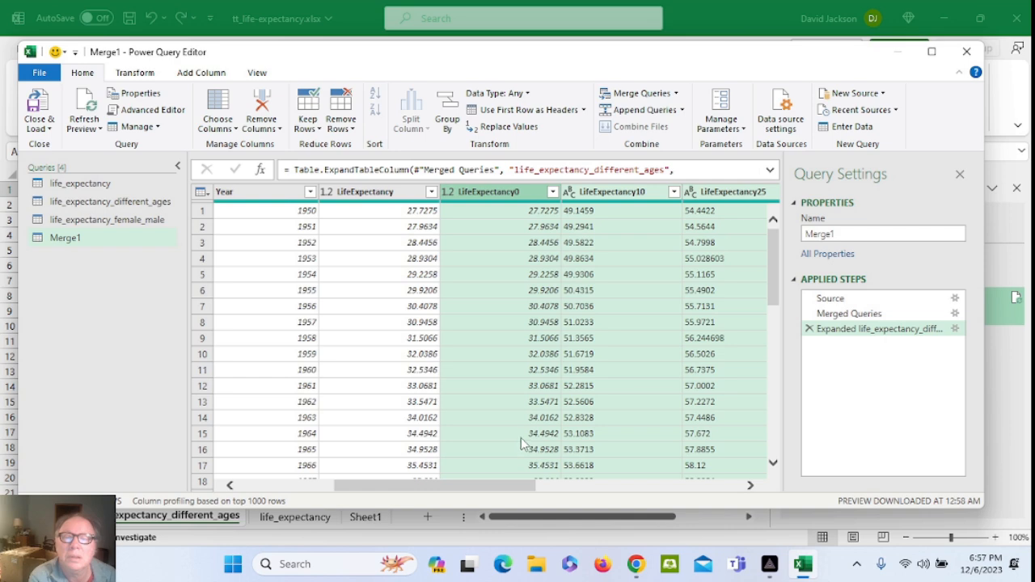
pyautogui.moveTo(515, 489); pyautogui.dragTo(755, 489)
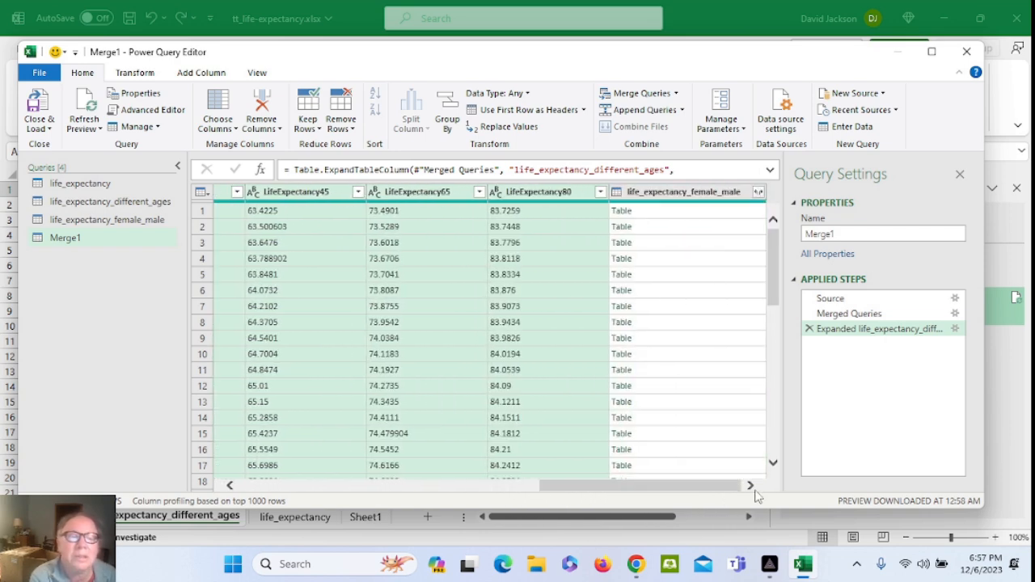
# Expand life_expectancy_female_male to add only the LifeExpectancyDiffFM column
pyautogui.click(758, 193)
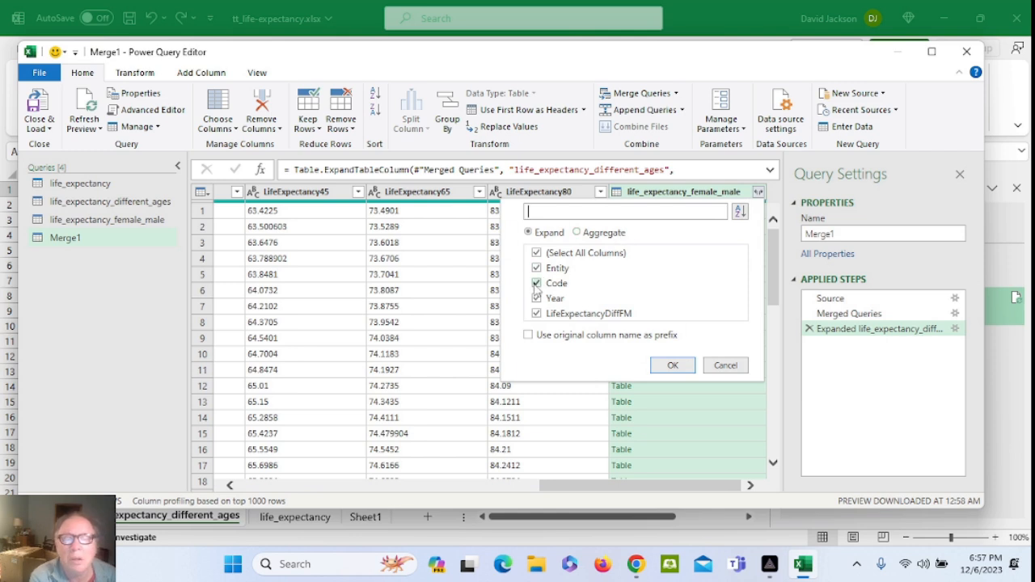
pyautogui.click(538, 272)
pyautogui.click(537, 286)
pyautogui.click(538, 299)
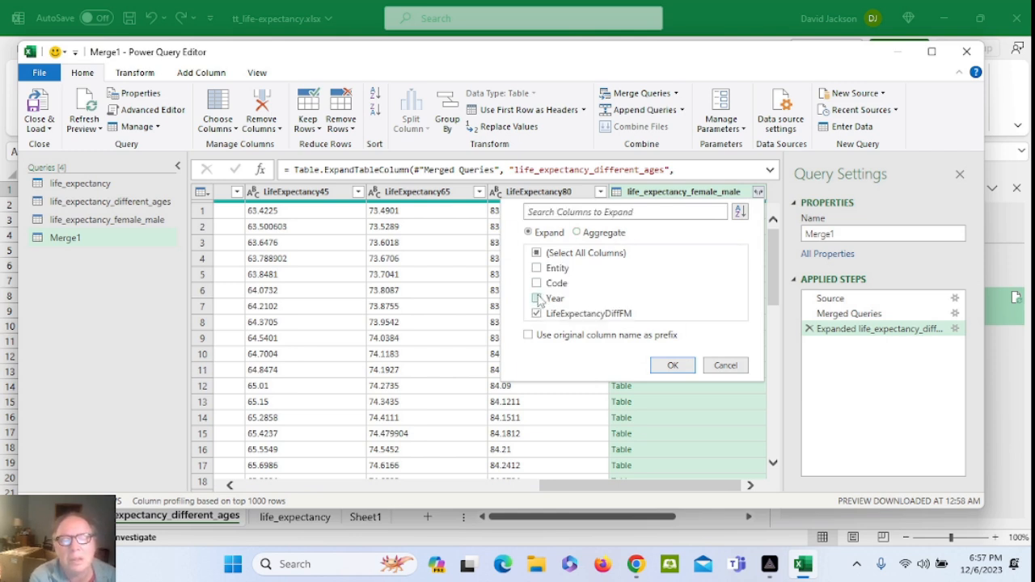
pyautogui.click(670, 367)
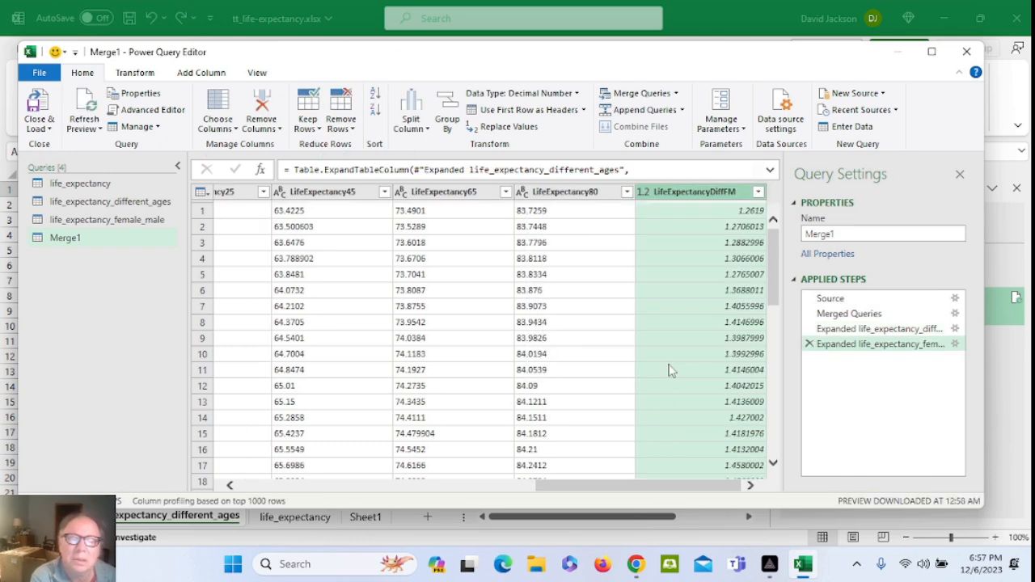
pyautogui.moveTo(592, 484); pyautogui.dragTo(267, 487)
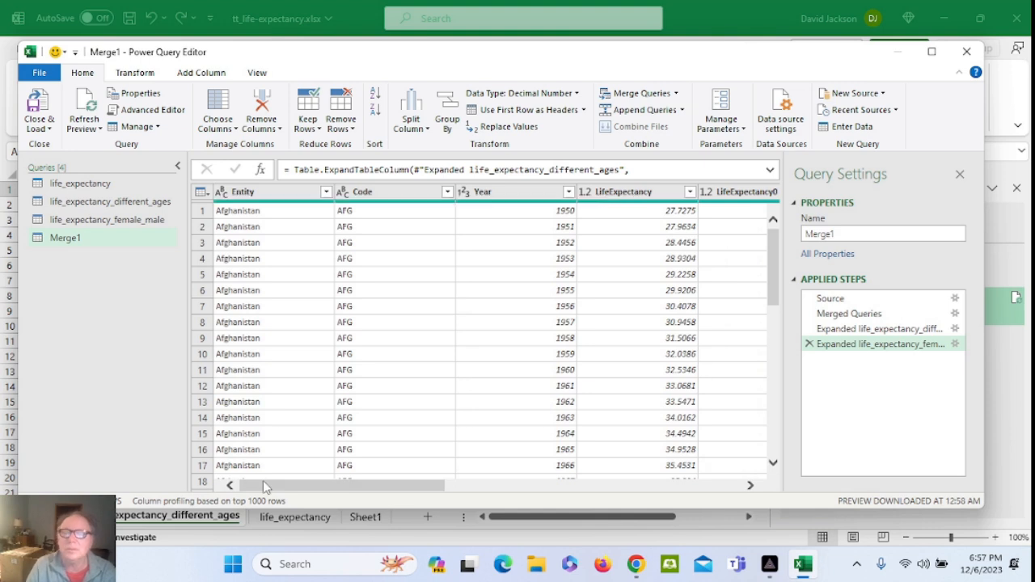
# Check Merge1 has 20,755 rows with a temporary Count Rows step, then Close & Load To
pyautogui.click(290, 198)
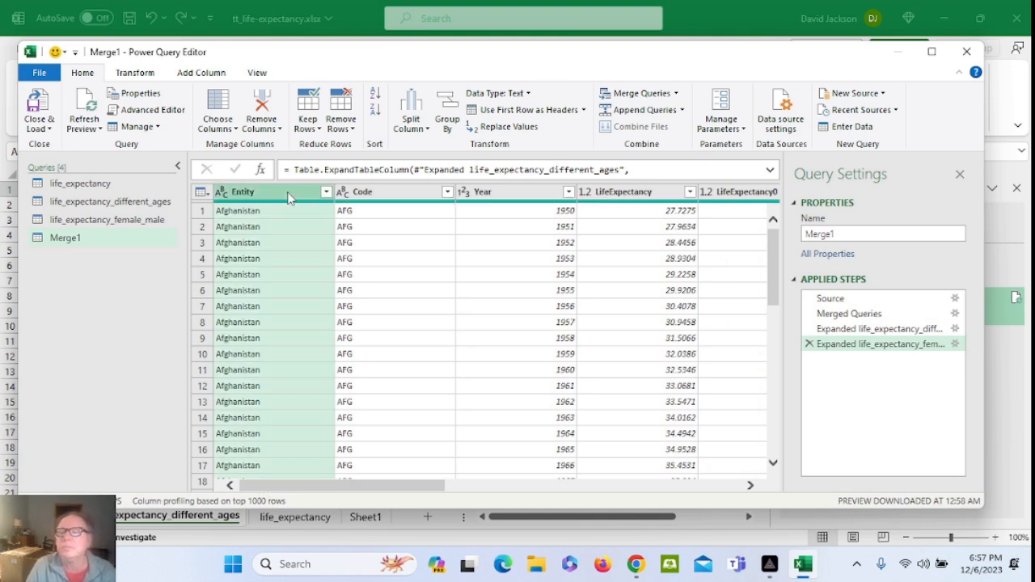
pyautogui.click(144, 74)
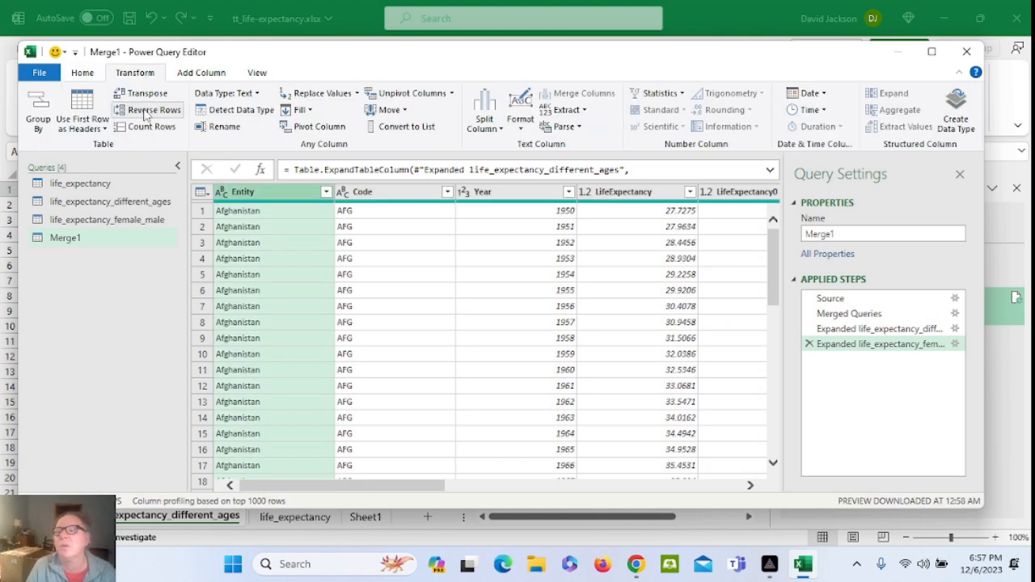
pyautogui.click(152, 127)
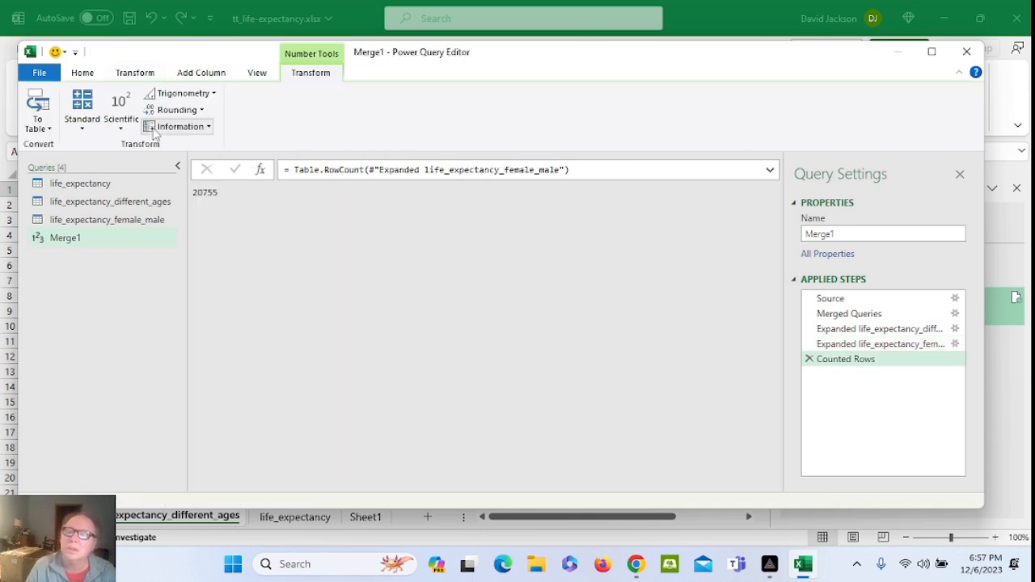
pyautogui.click(808, 360)
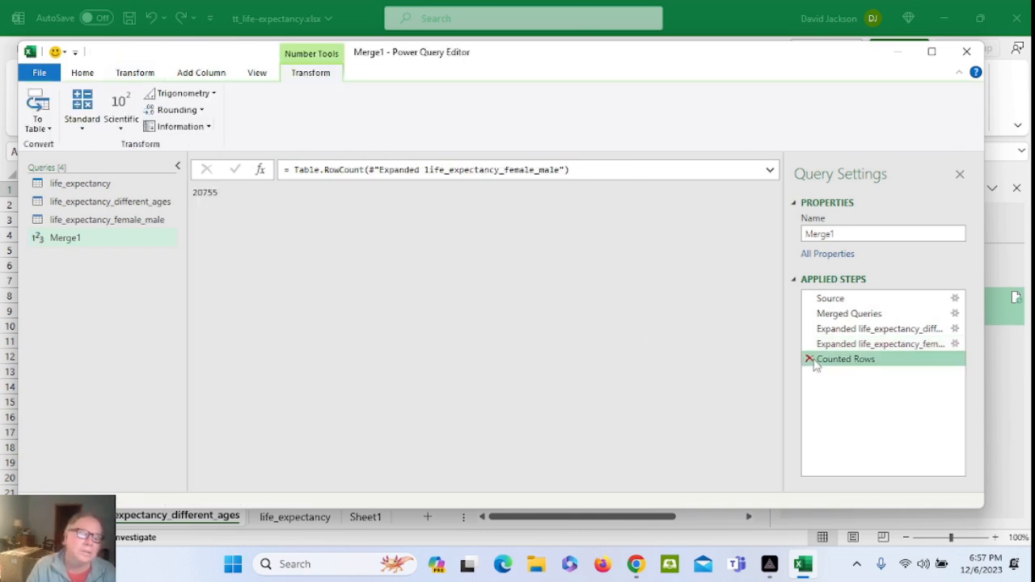
pyautogui.click(49, 129)
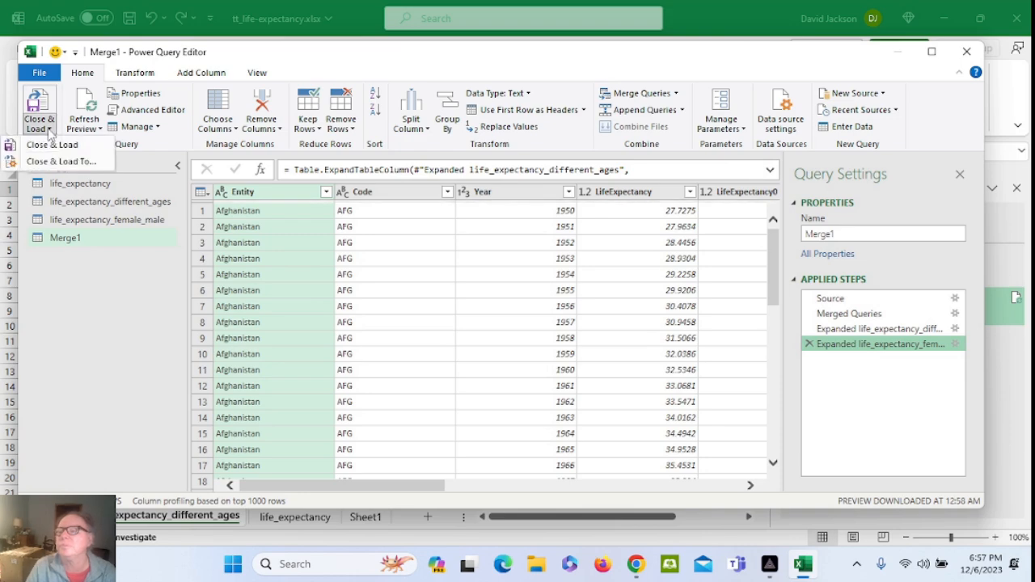
pyautogui.click(42, 145)
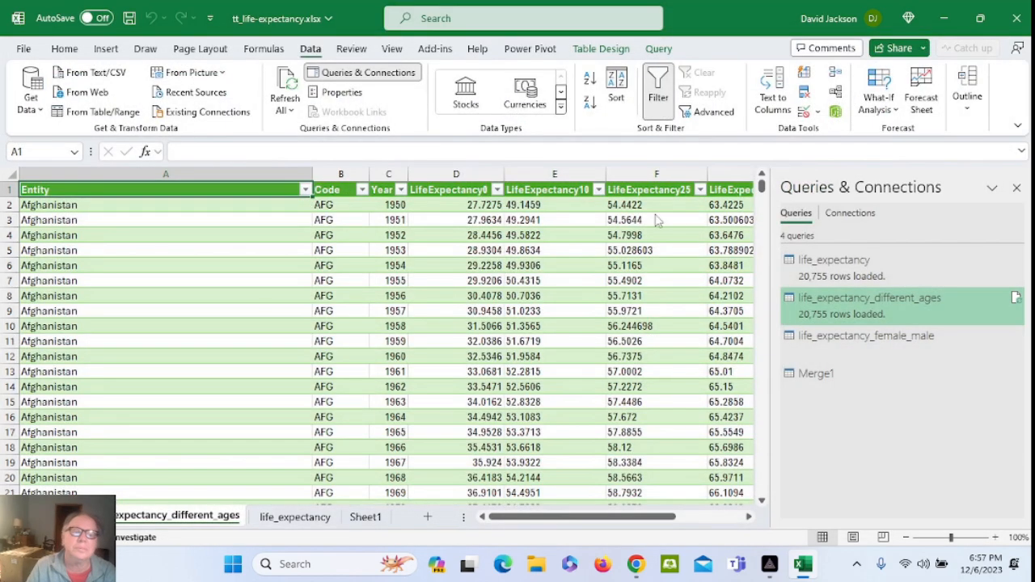
# Load Merge1 as a table on a new worksheet and save the workbook
pyautogui.click(606, 365)
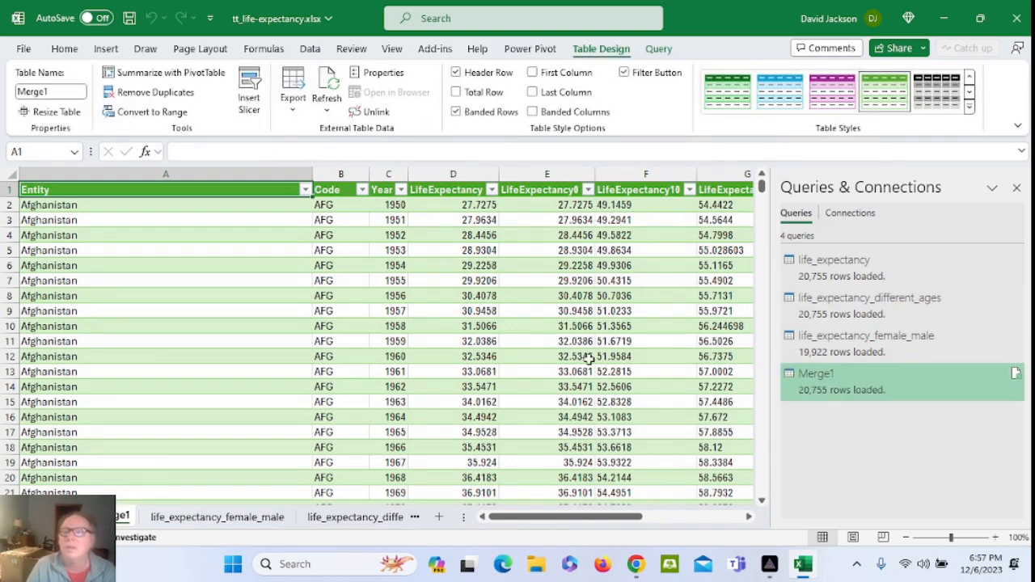
pyautogui.click(129, 19)
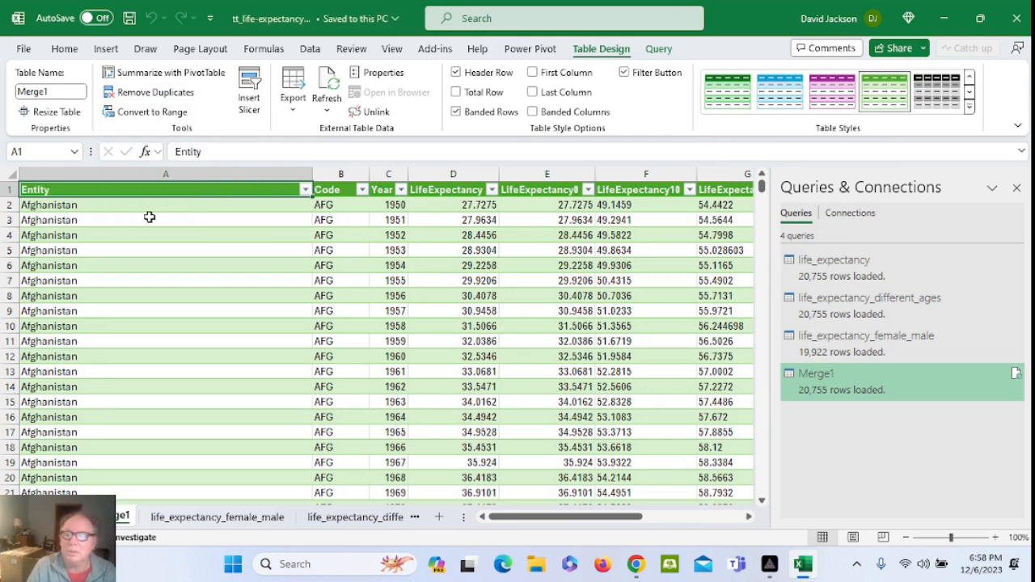
pyautogui.click(71, 206)
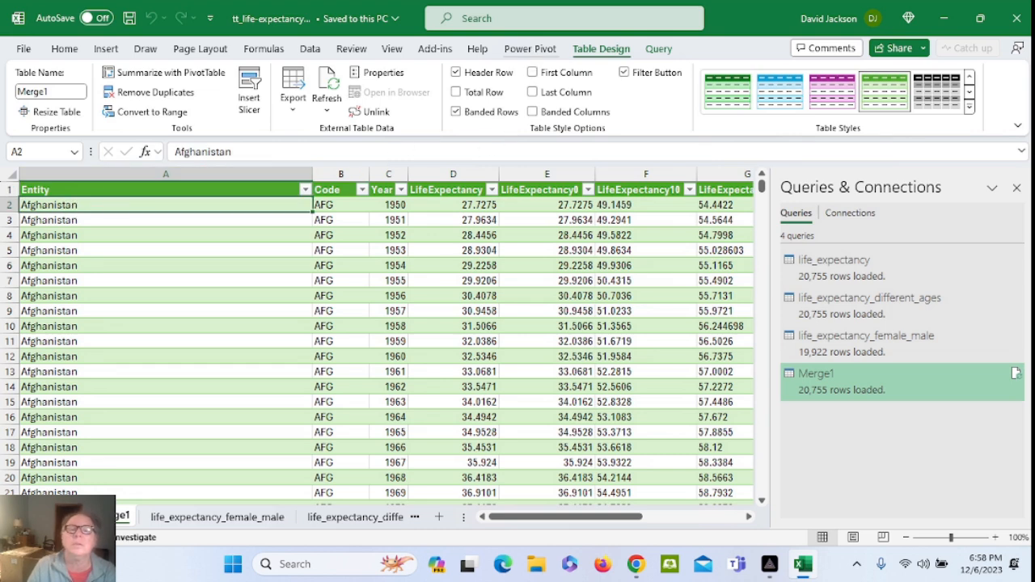
pyautogui.click(530, 50)
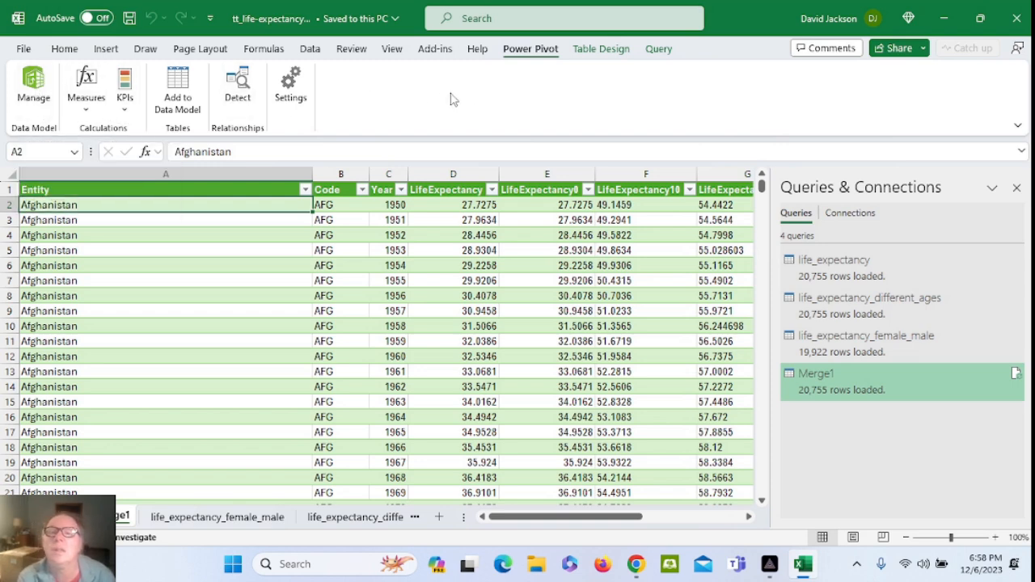
# Look through the Power Pivot, Query and Data ribbons, toggling the Queries & Connections pane off and on
pyautogui.click(659, 49)
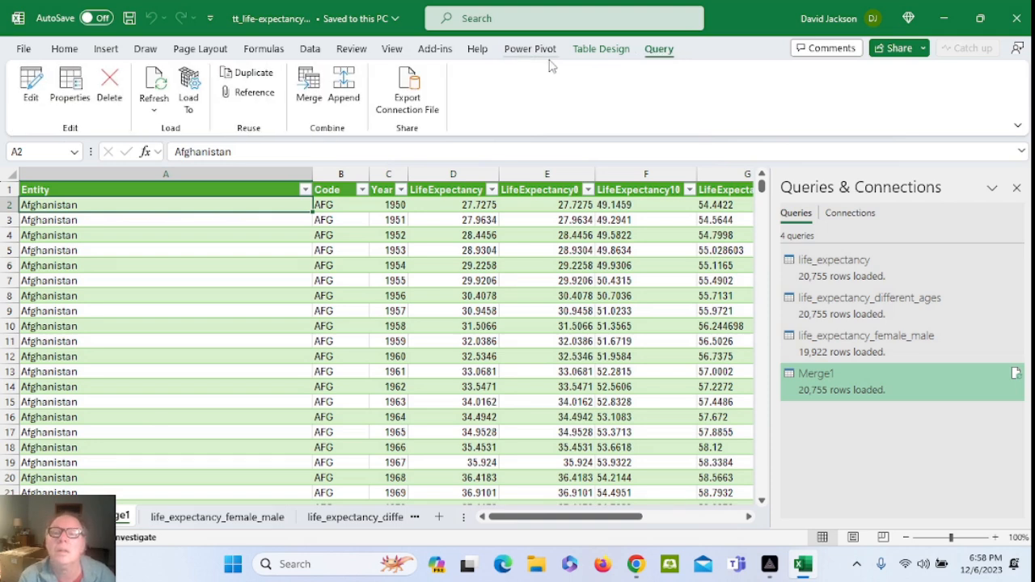
pyautogui.click(311, 51)
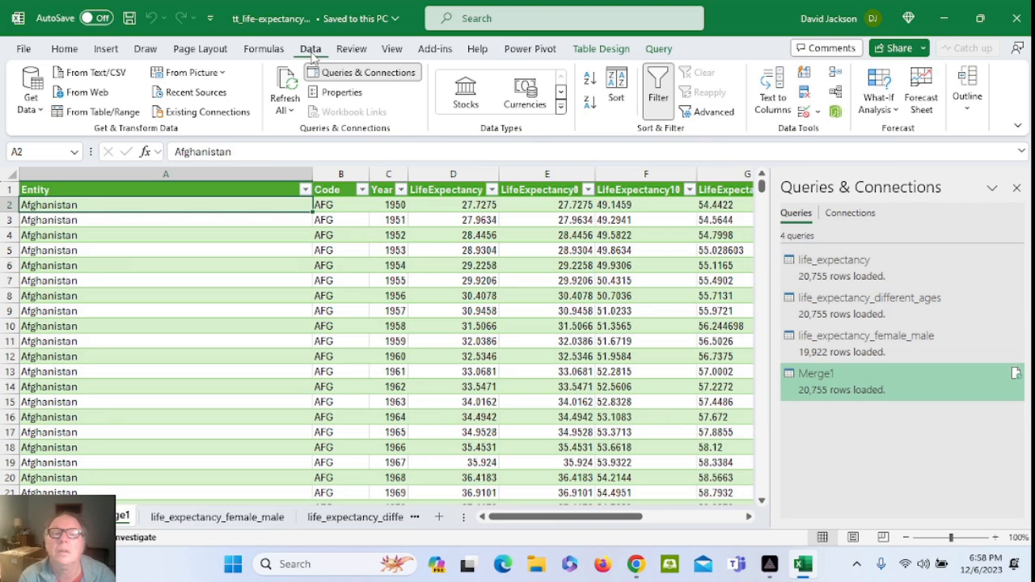
pyautogui.click(350, 75)
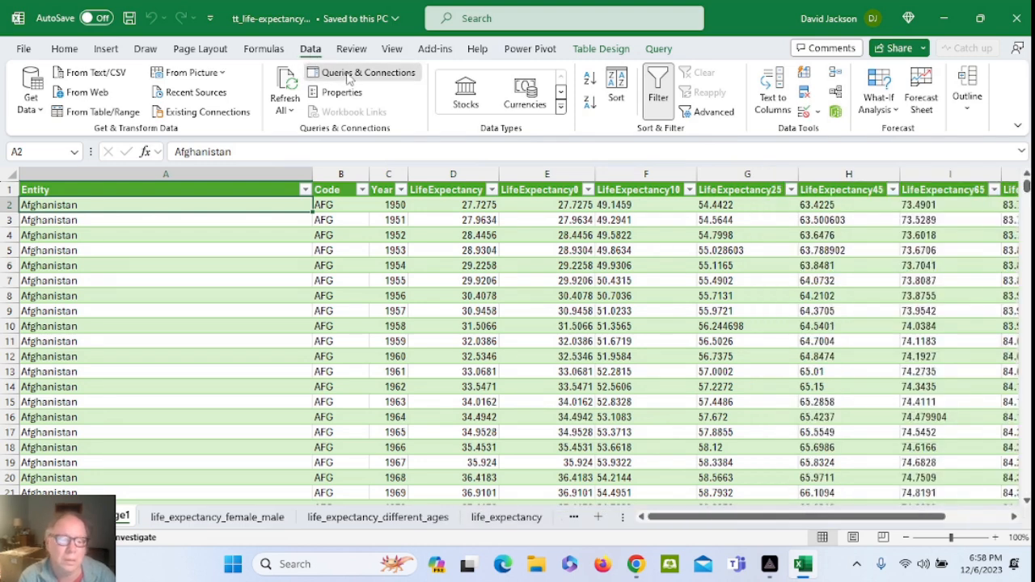
pyautogui.click(349, 75)
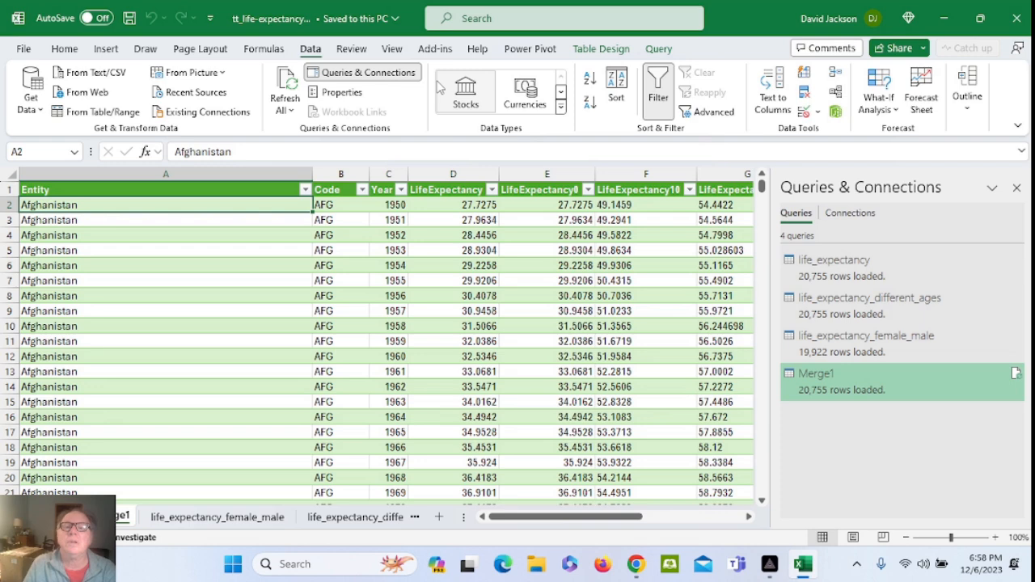
pyautogui.click(487, 21)
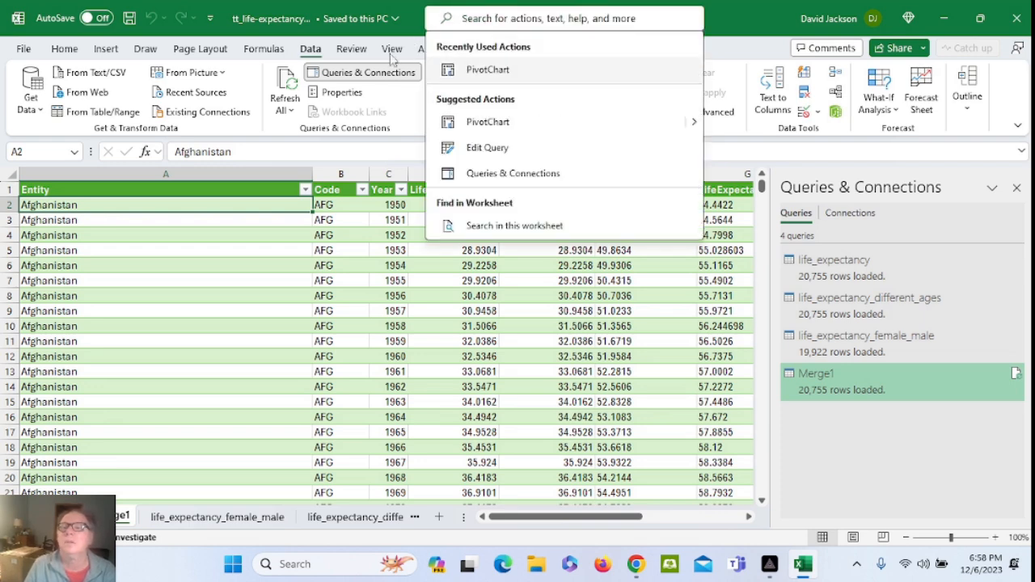
pyautogui.click(65, 50)
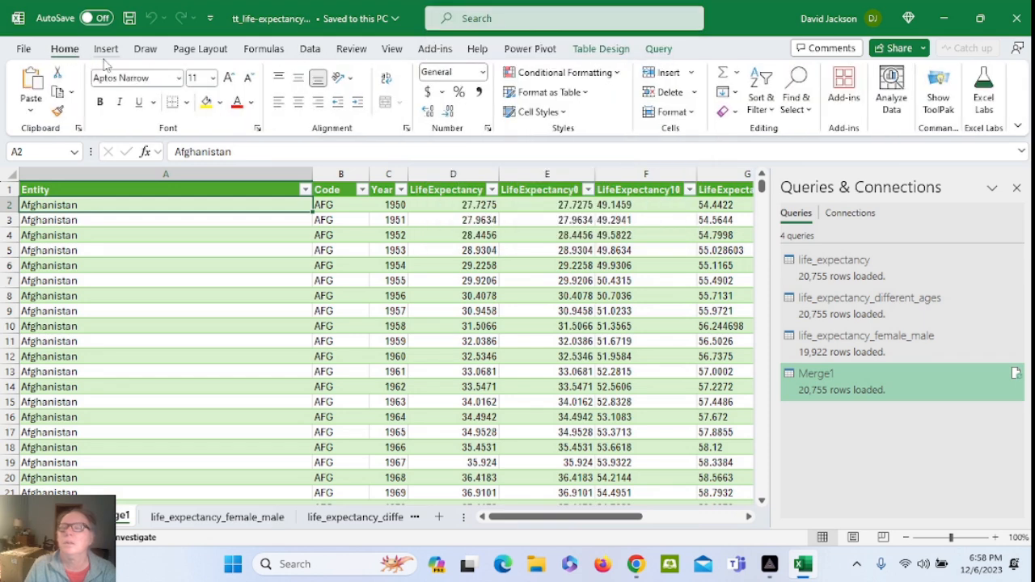
pyautogui.click(110, 54)
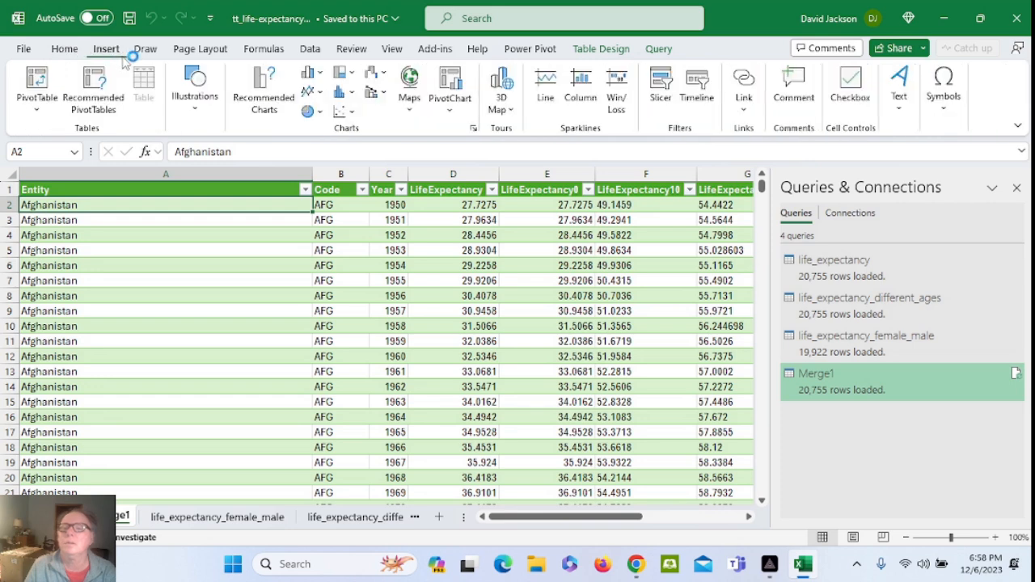
# Insert a PivotTable from the Merge1 table on a new worksheet
pyautogui.click(40, 107)
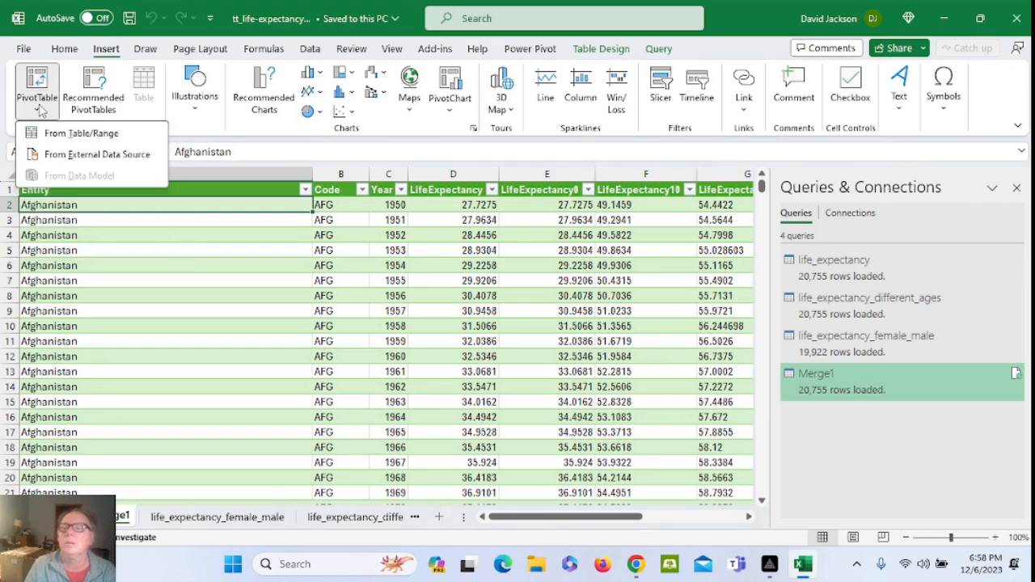
pyautogui.click(84, 136)
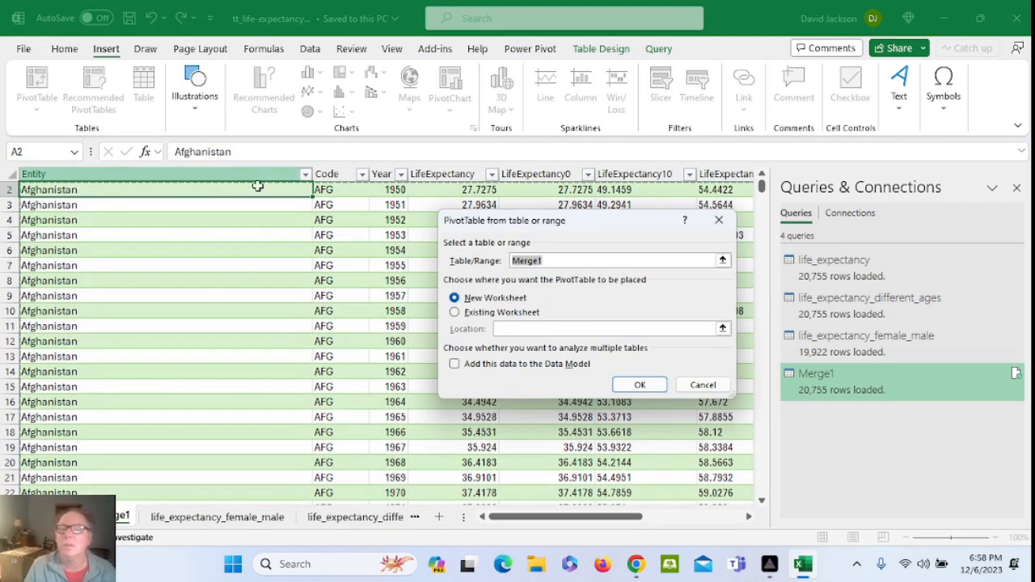
pyautogui.click(645, 390)
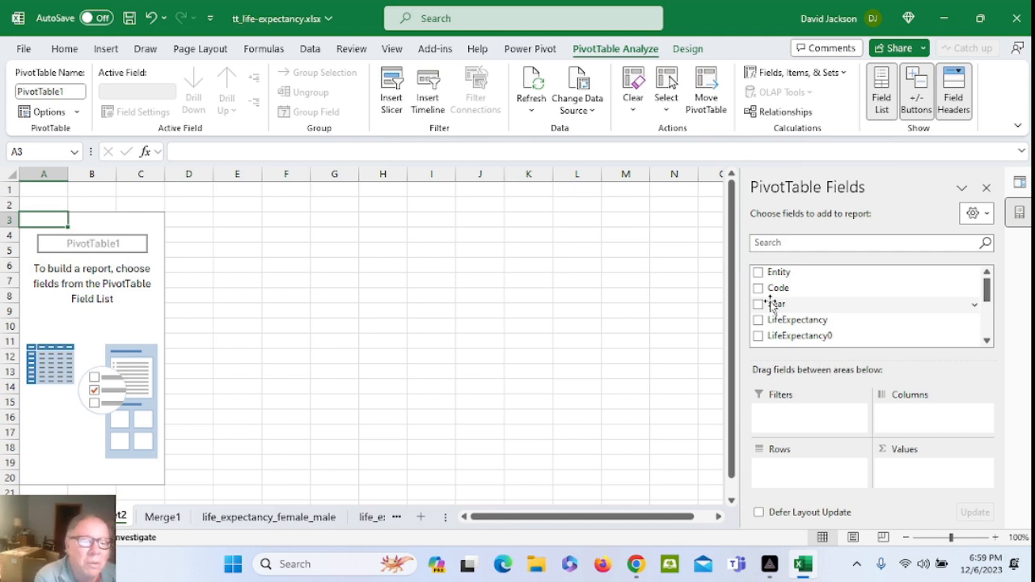
# Put Year in Rows and in Values, summarized as Count of Year instead of Sum
pyautogui.moveTo(774, 306)
pyautogui.mouseDown()
pyautogui.moveTo(774, 466)
pyautogui.moveTo(770, 459)
pyautogui.mouseUp()
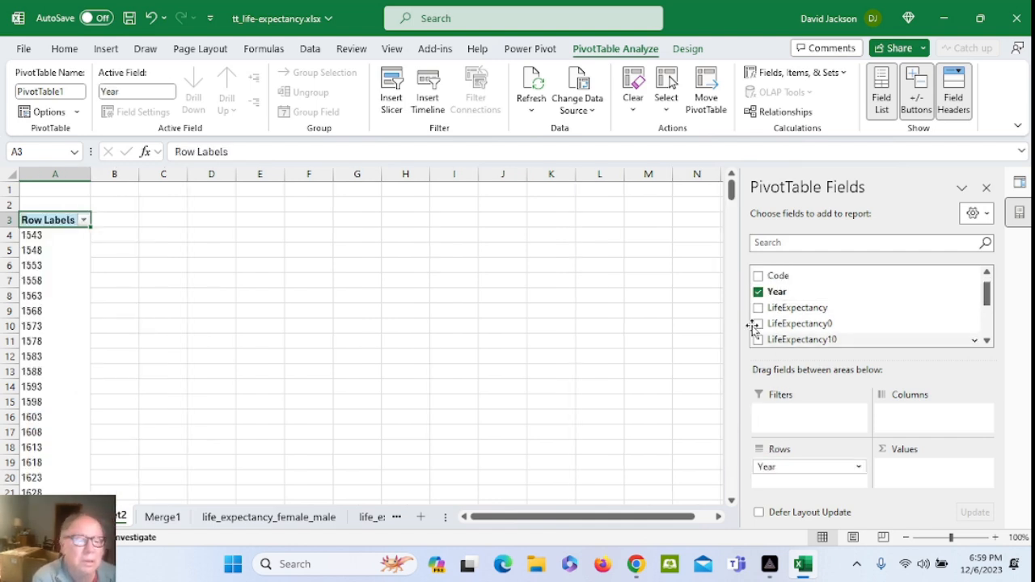
pyautogui.moveTo(774, 296); pyautogui.dragTo(893, 469)
pyautogui.click(907, 469)
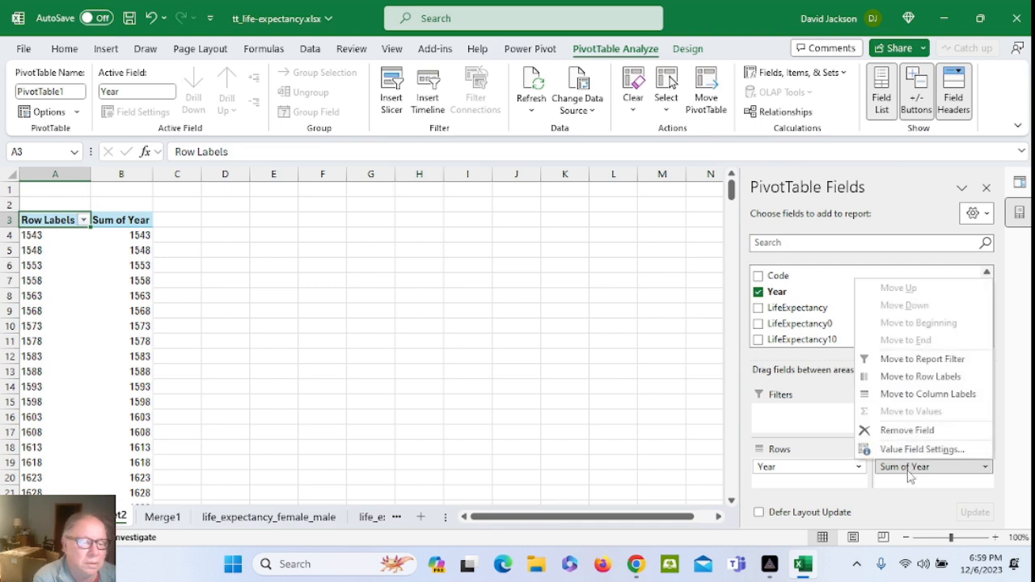
pyautogui.click(896, 453)
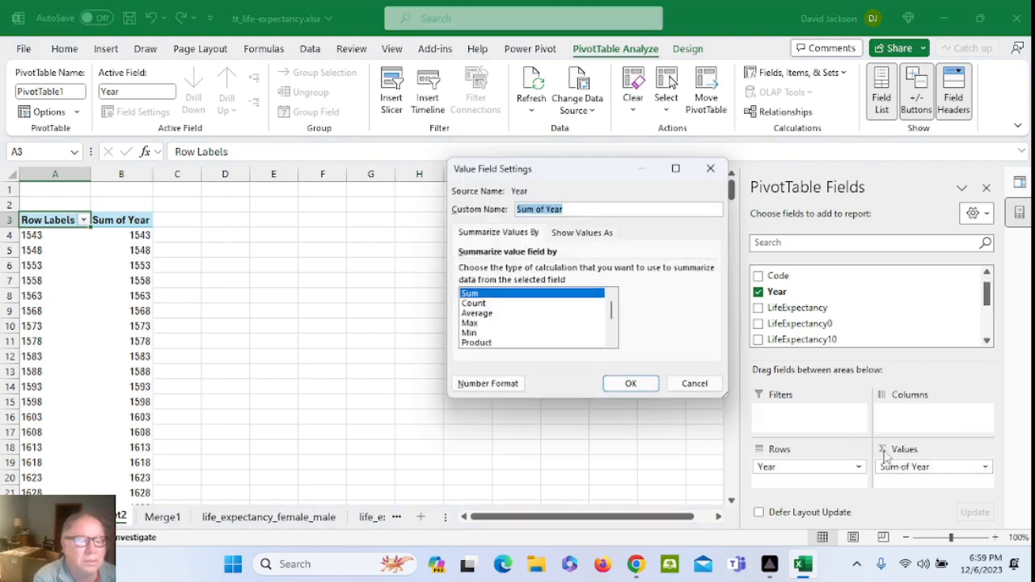
pyautogui.click(474, 304)
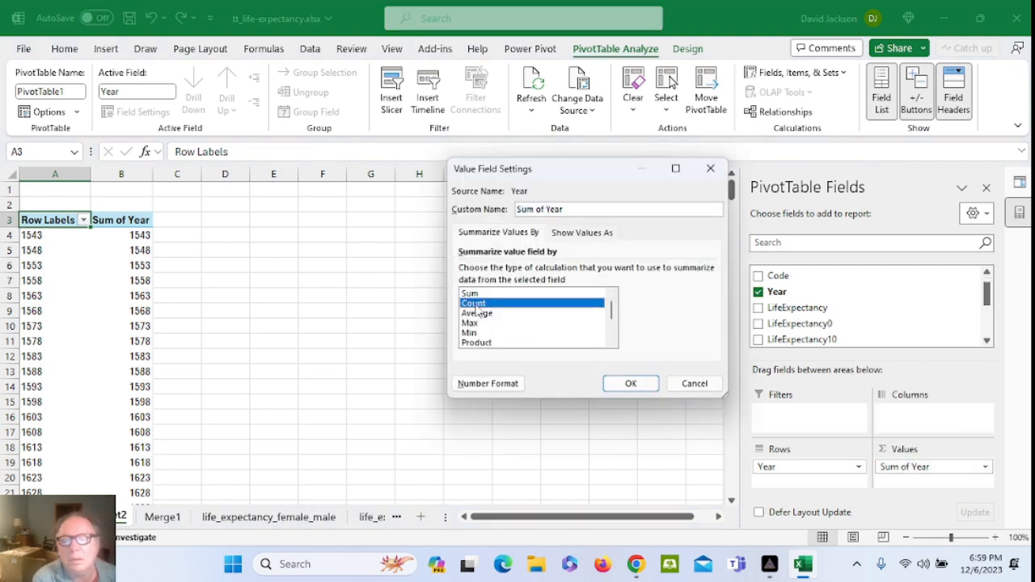
pyautogui.click(629, 383)
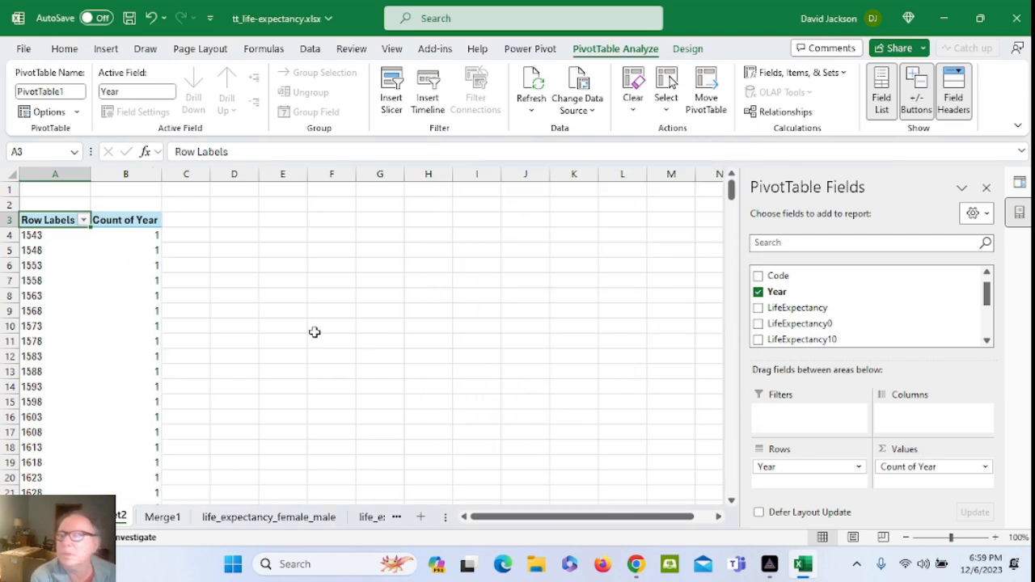
pyautogui.click(70, 236)
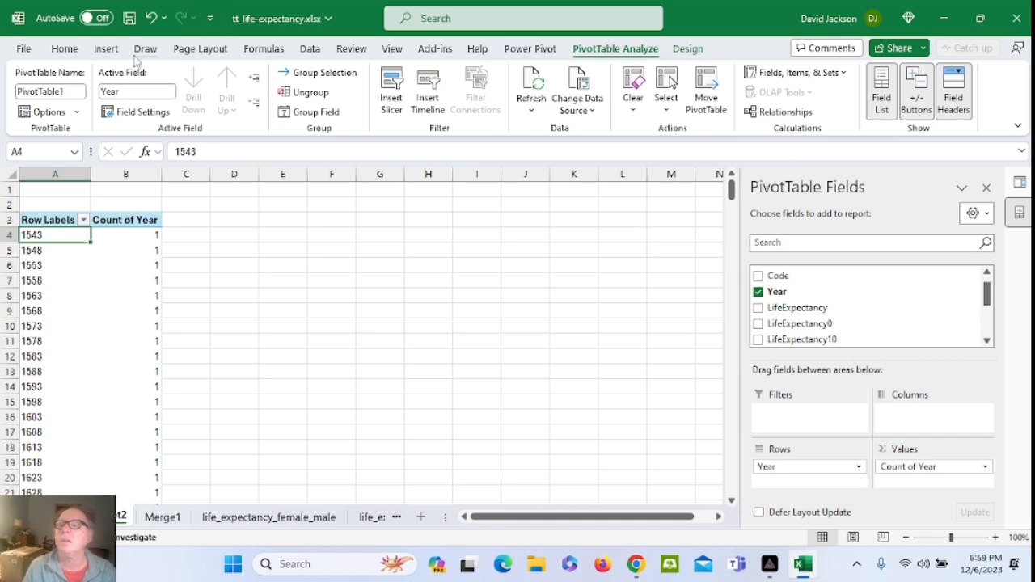
# Insert a 2-D line PivotChart of Count of Year by Year, reposition it, and save the workbook
pyautogui.click(106, 48)
pyautogui.click(311, 91)
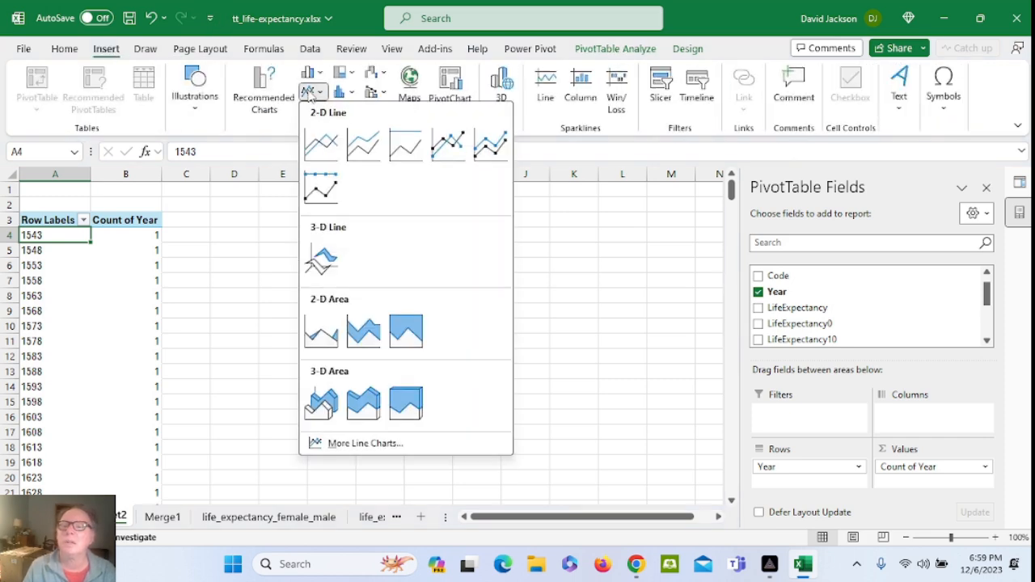
pyautogui.click(322, 138)
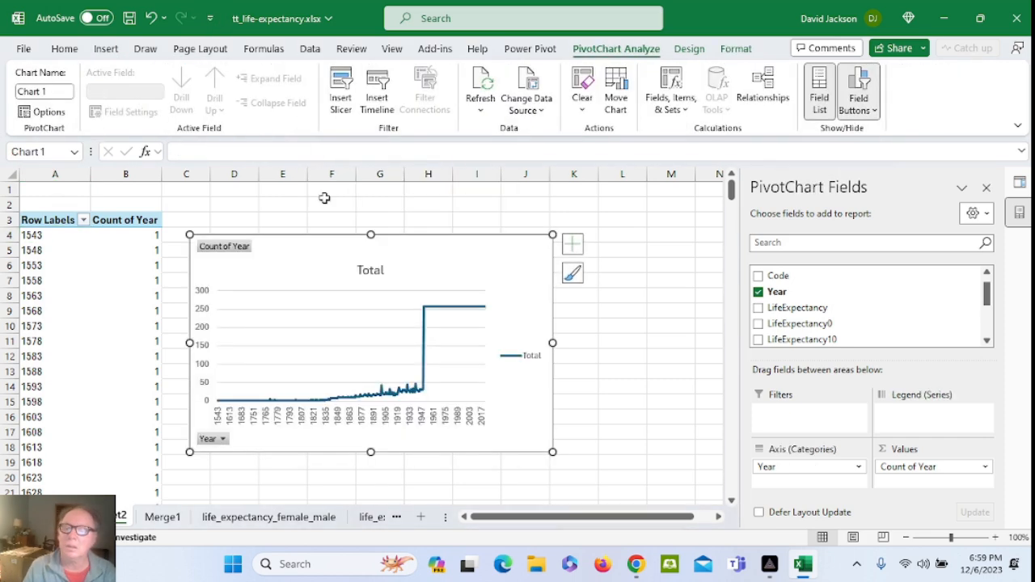
pyautogui.moveTo(386, 249); pyautogui.dragTo(404, 225)
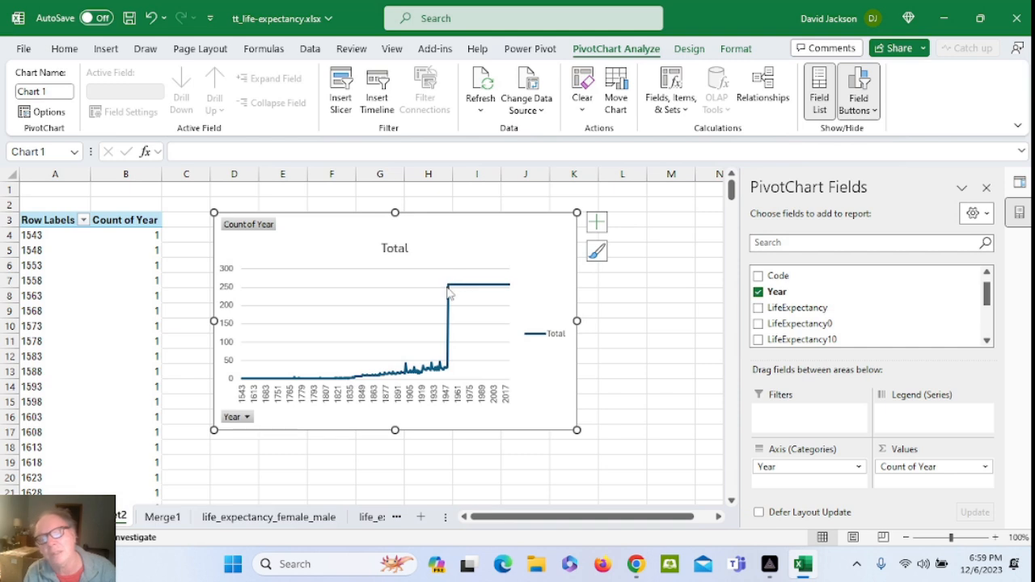
pyautogui.moveTo(449, 294)
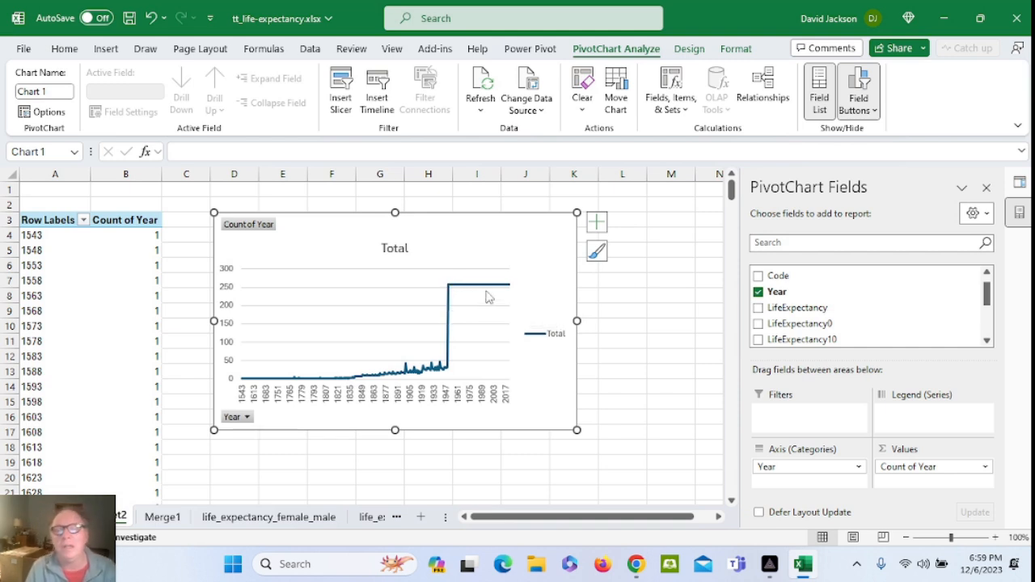
pyautogui.moveTo(486, 297)
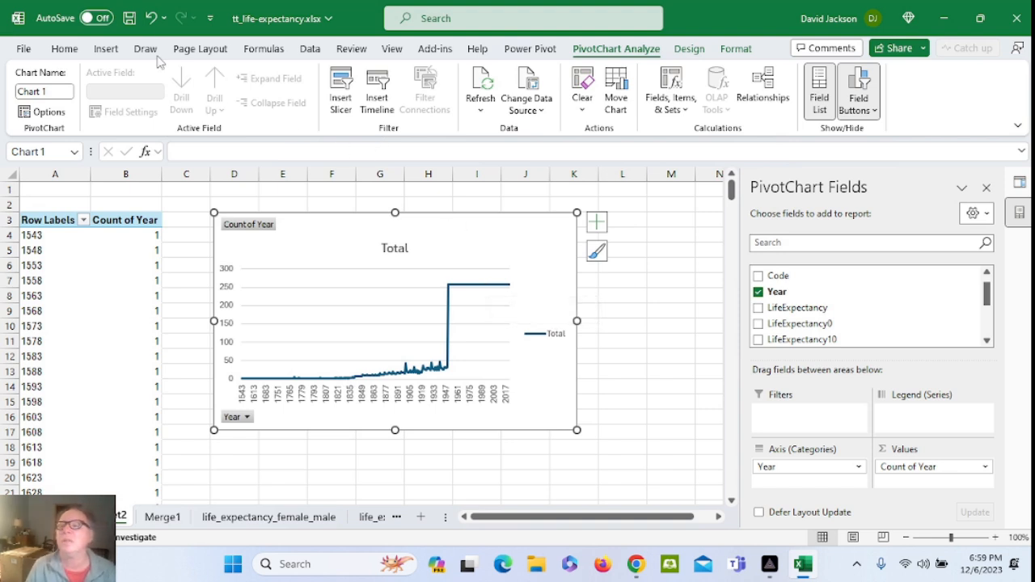
pyautogui.click(127, 17)
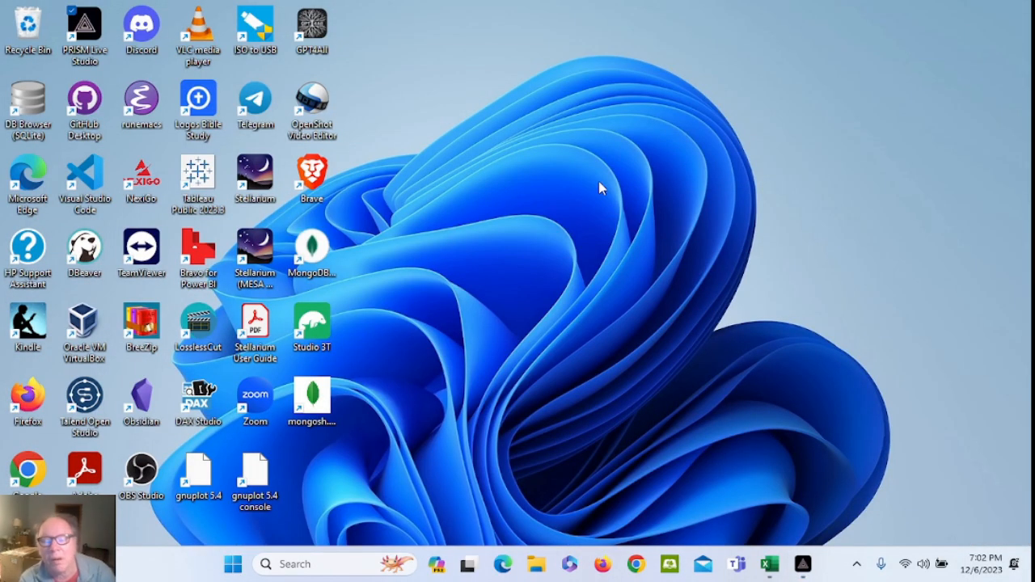
# Restore Excel, choose Edit on the Merge1 query, and accept the external data Security Notice
pyautogui.click(769, 564)
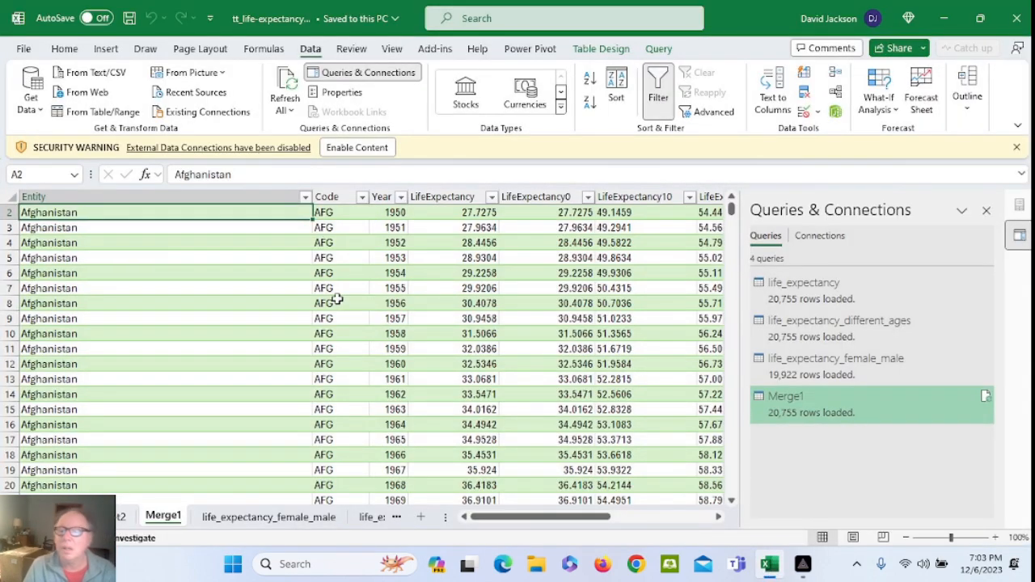
pyautogui.click(793, 407)
pyautogui.rightClick(793, 407)
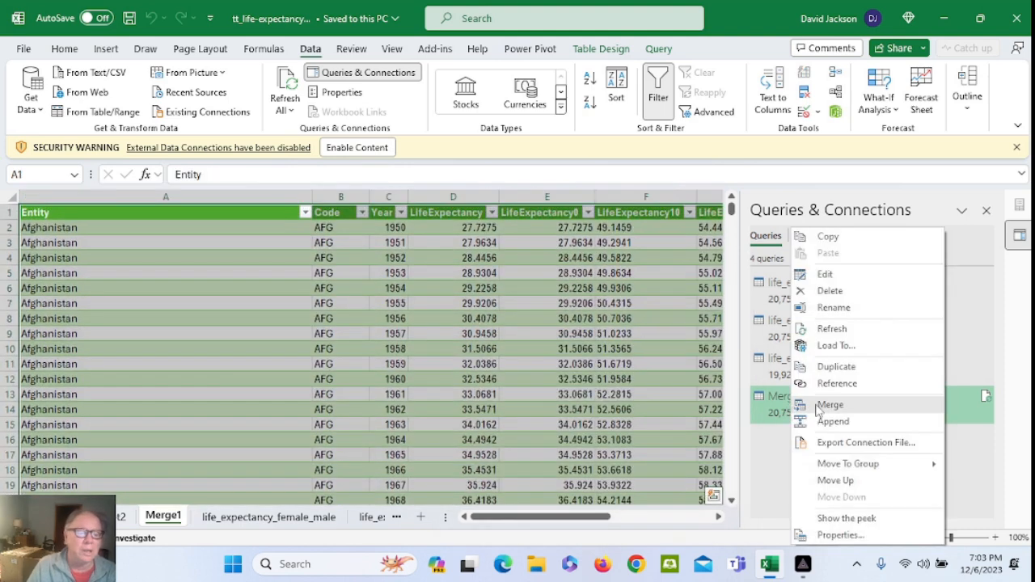
pyautogui.click(825, 275)
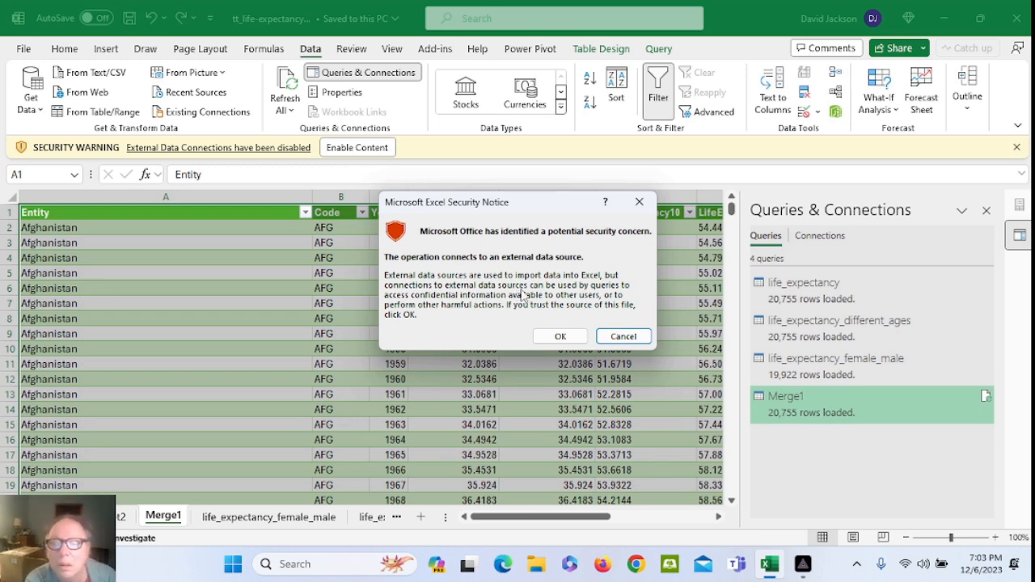
pyautogui.click(560, 336)
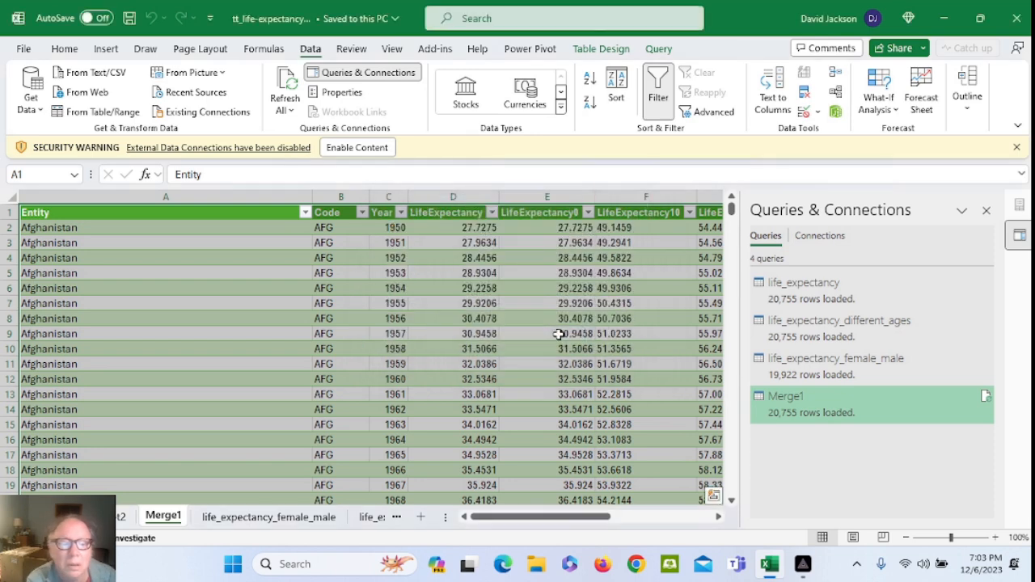
# Replace NA with null in the LifeExpectancy through LifeExpectancyDiffFM columns of Merge1
pyautogui.doubleClick(757, 398)
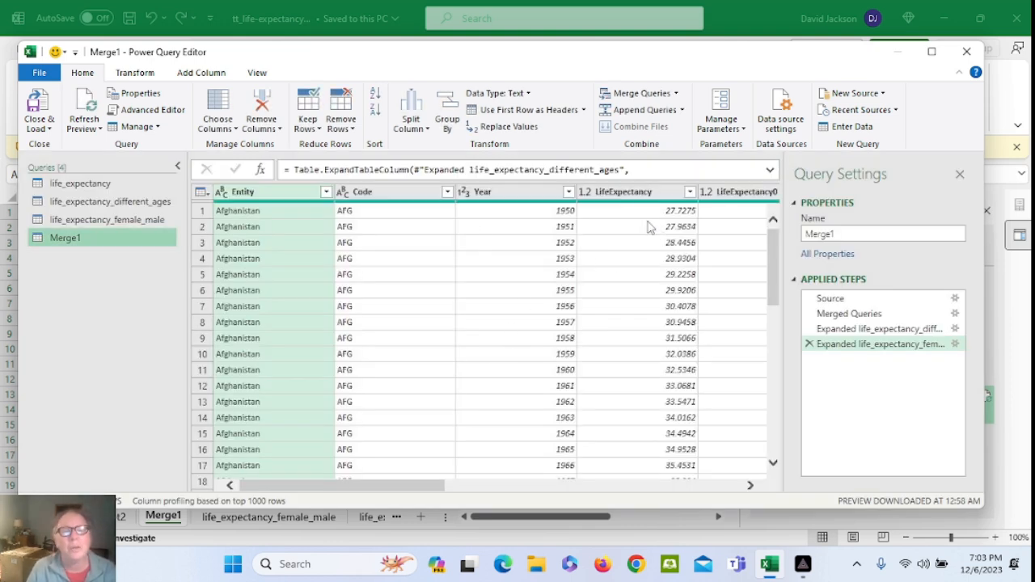
pyautogui.click(632, 199)
pyautogui.moveTo(439, 488); pyautogui.dragTo(756, 490)
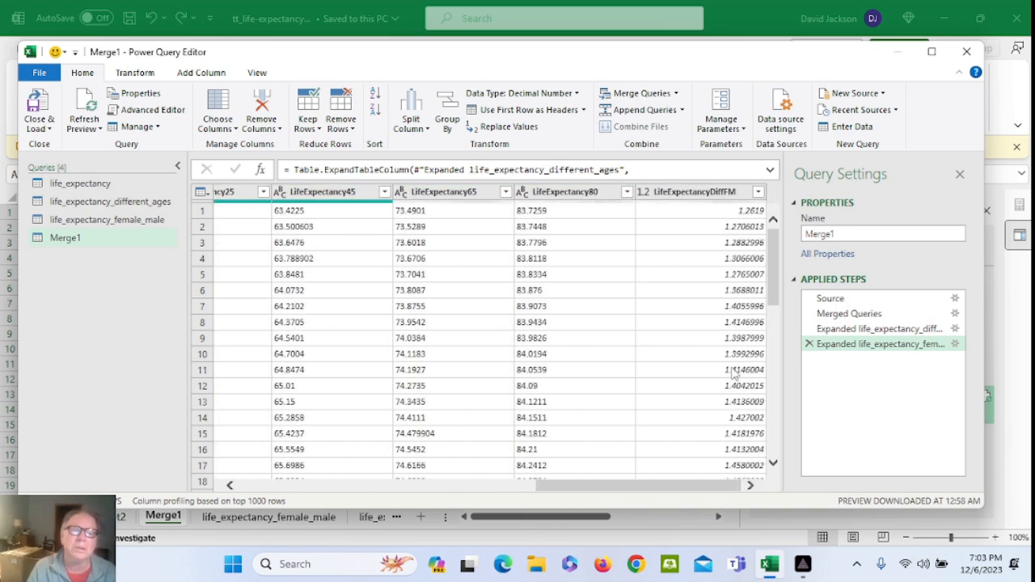
pyautogui.keyDown('shift'); pyautogui.click(682, 194); pyautogui.keyUp('shift')
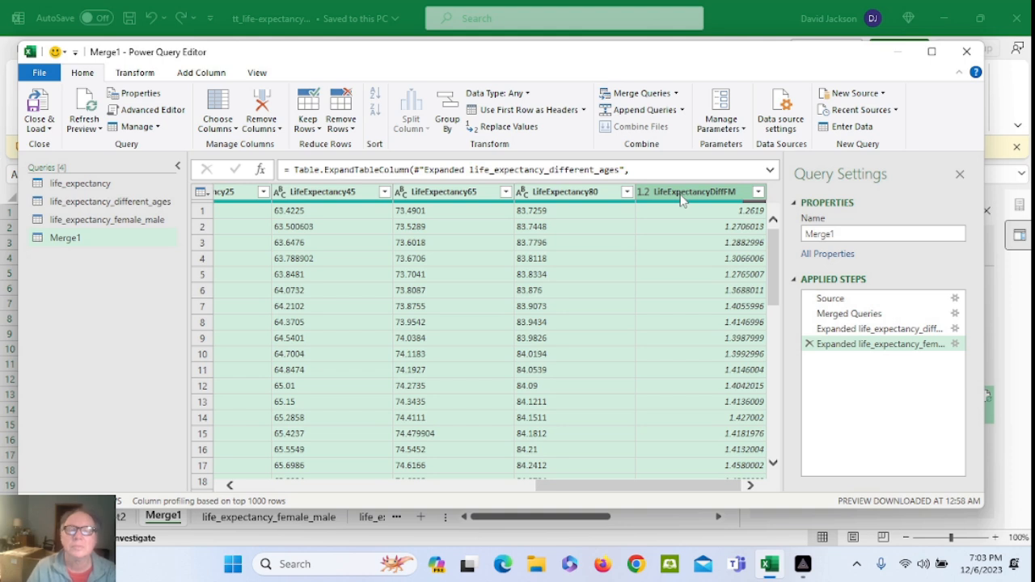
pyautogui.rightClick(682, 200)
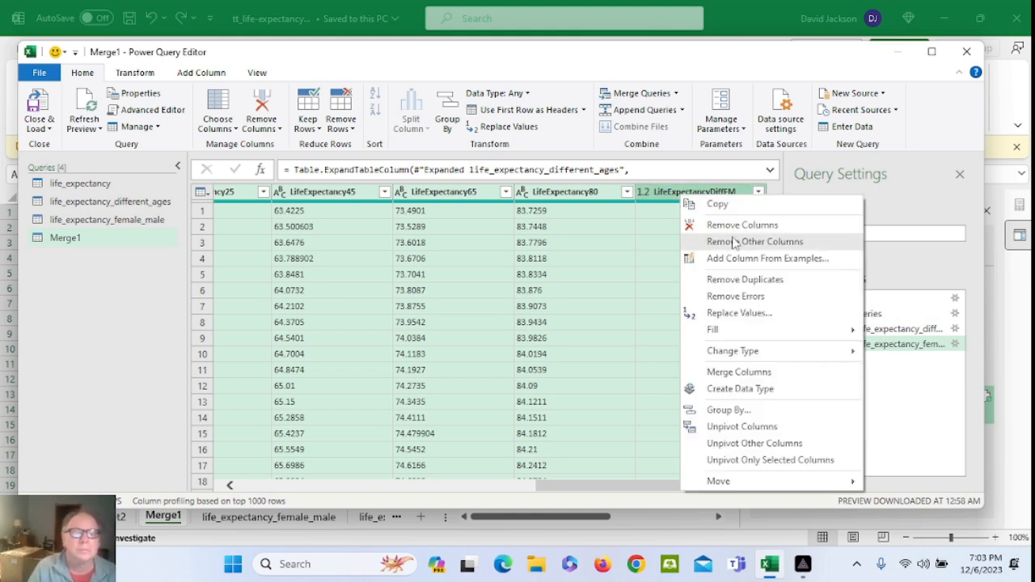
pyautogui.moveTo(760, 357)
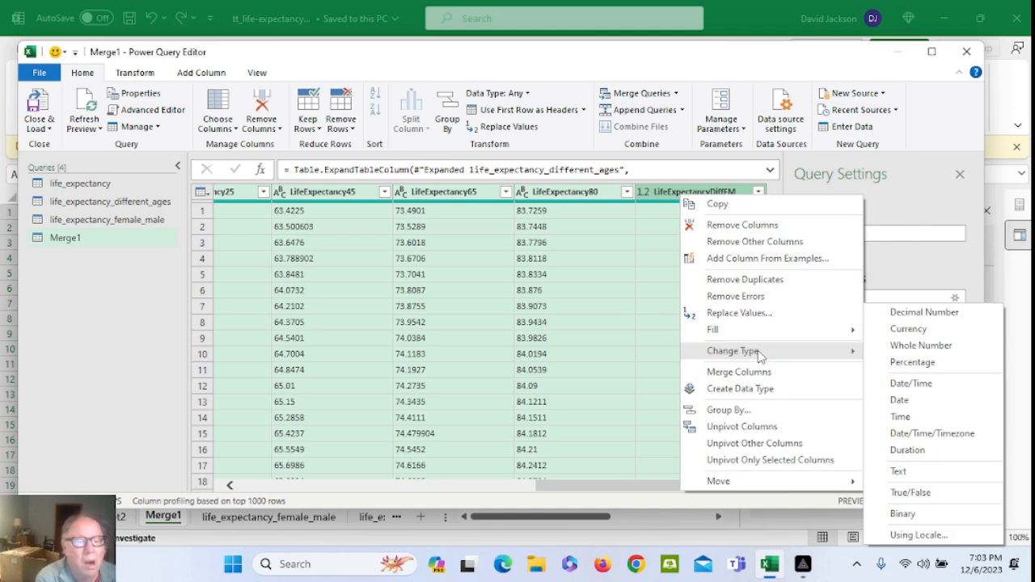
pyautogui.click(755, 317)
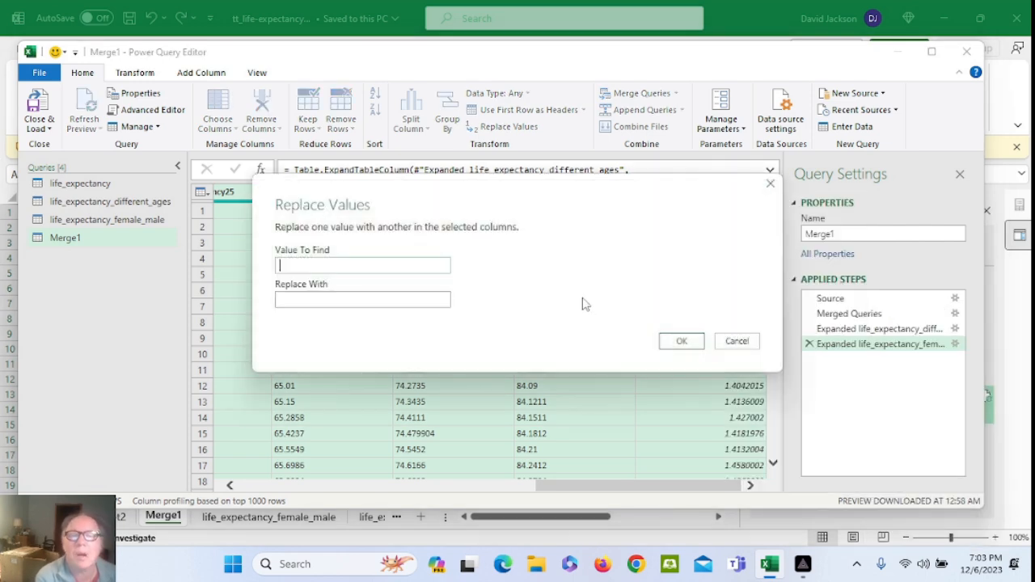
pyautogui.write('NA')
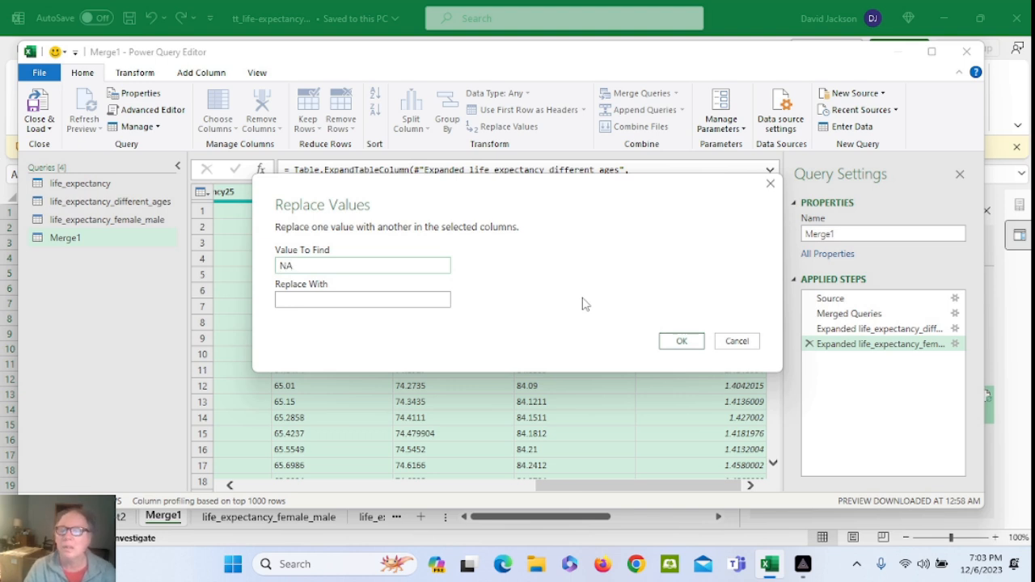
pyautogui.click(444, 301)
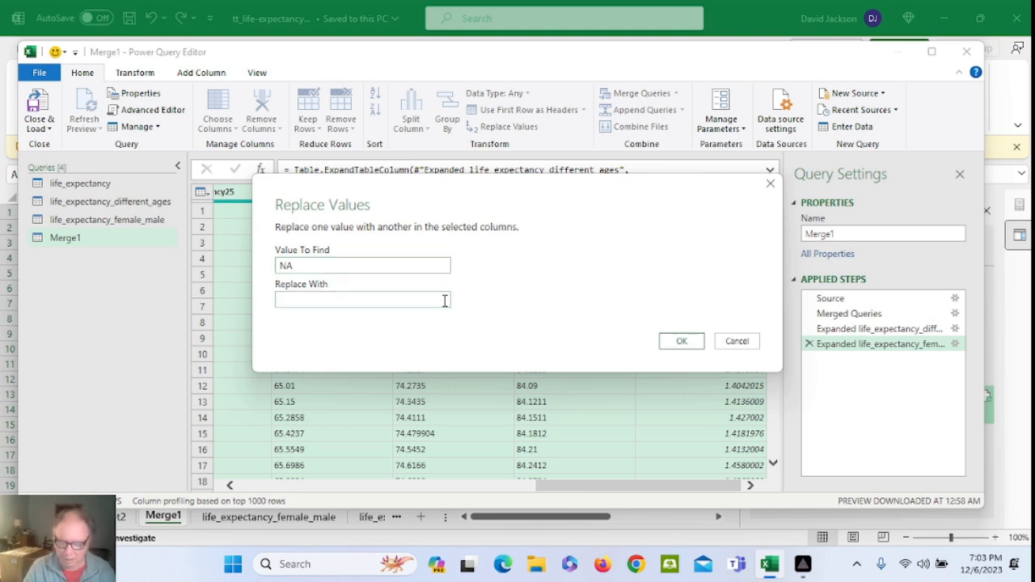
pyautogui.write('null')
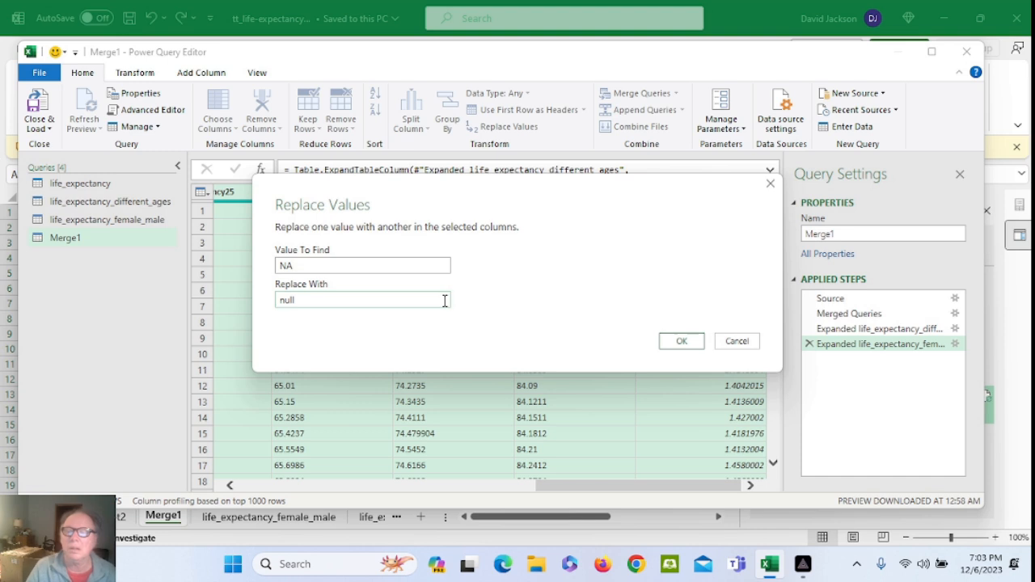
pyautogui.click(677, 341)
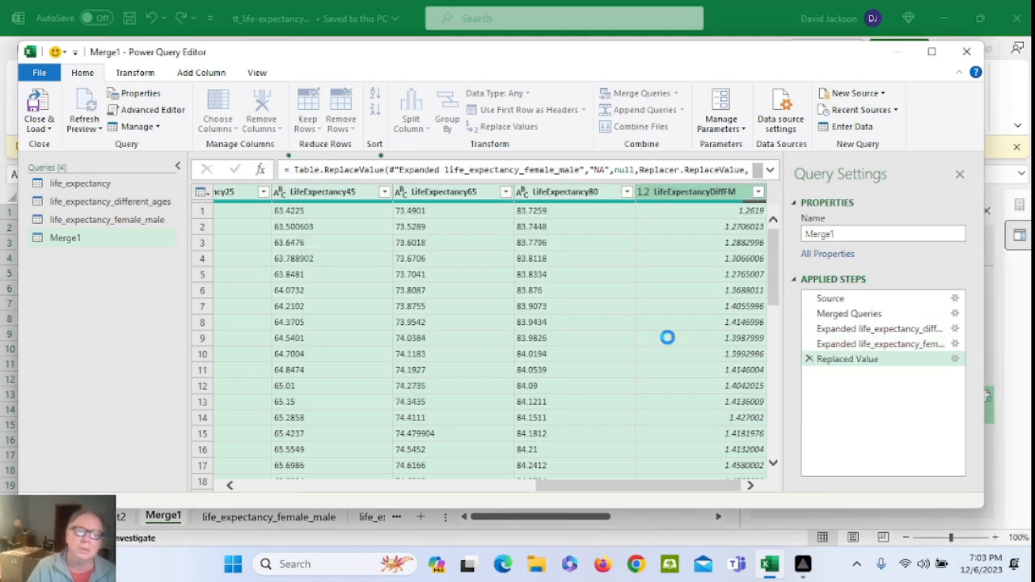
# Convert those columns to Decimal Number and close and load Merge1 back into the workbook
pyautogui.rightClick(672, 197)
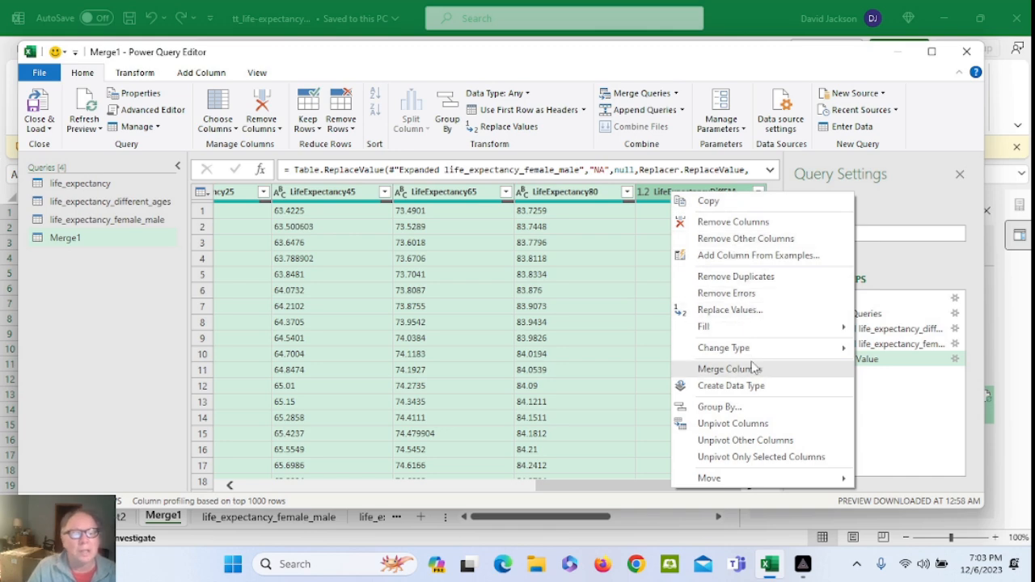
pyautogui.moveTo(761, 349)
pyautogui.click(909, 313)
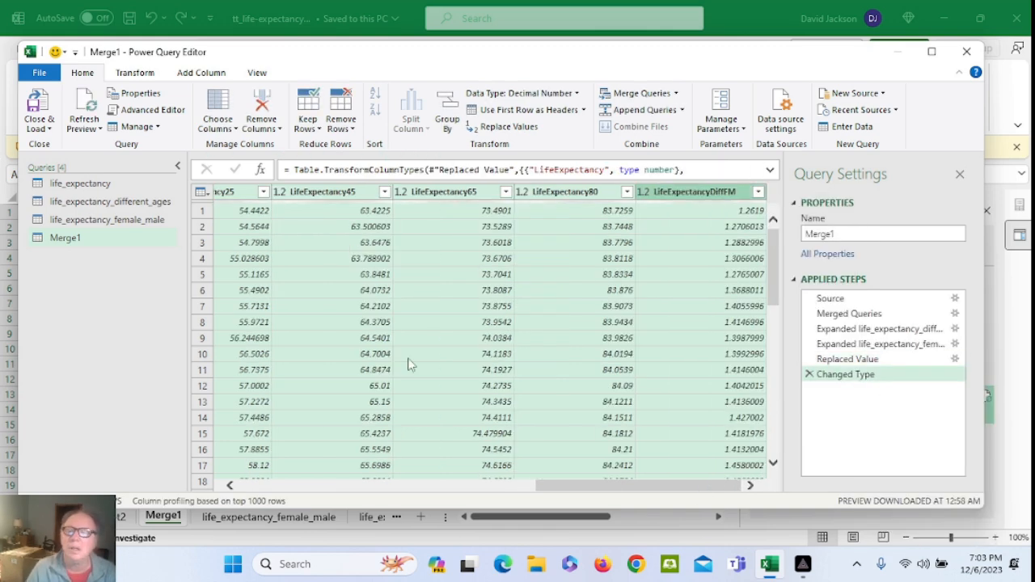
pyautogui.click(69, 242)
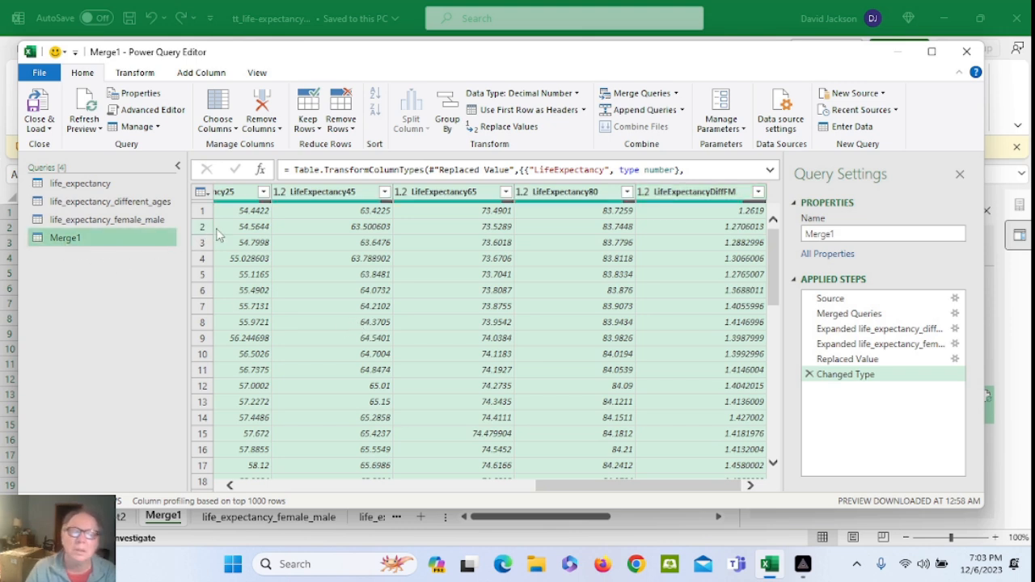
pyautogui.click(50, 131)
pyautogui.click(58, 145)
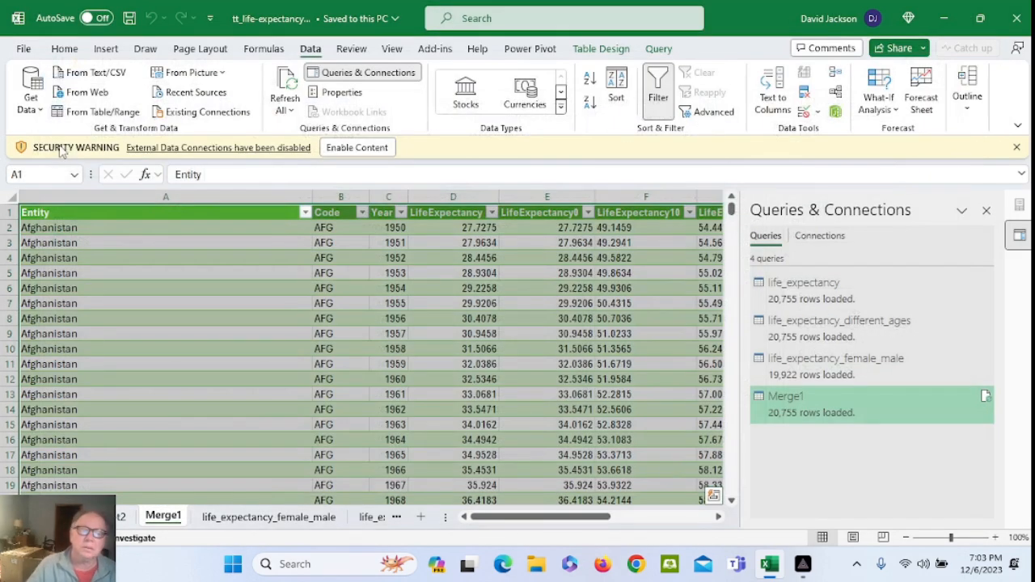